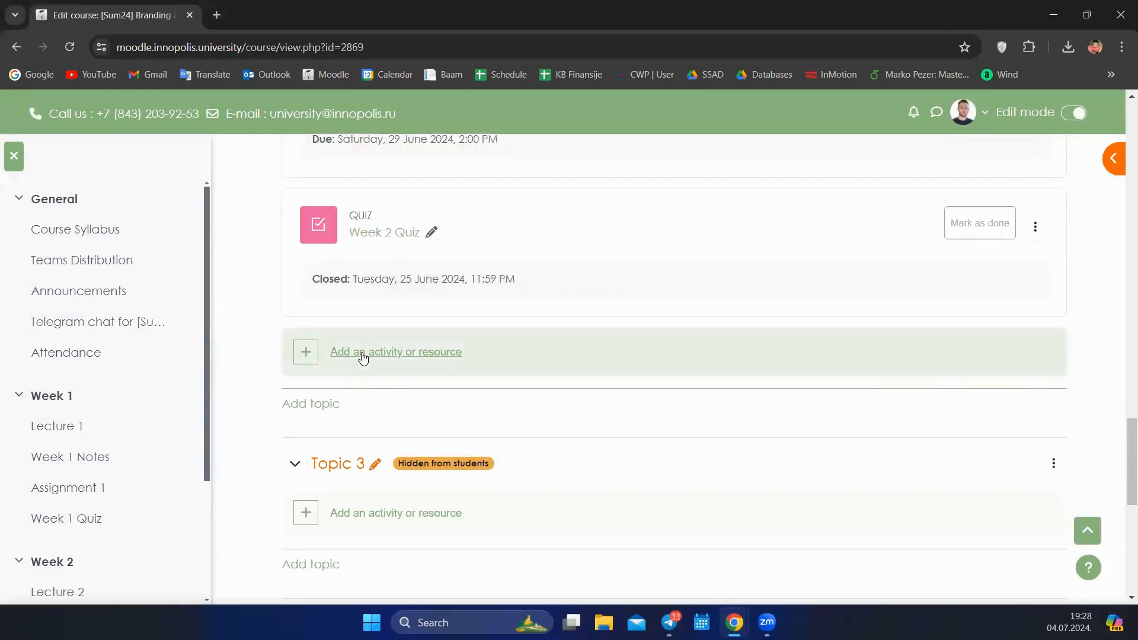
Start adding a new Assignment activity to the Week 2 section of the course.
scroll(363, 362, up, 3)
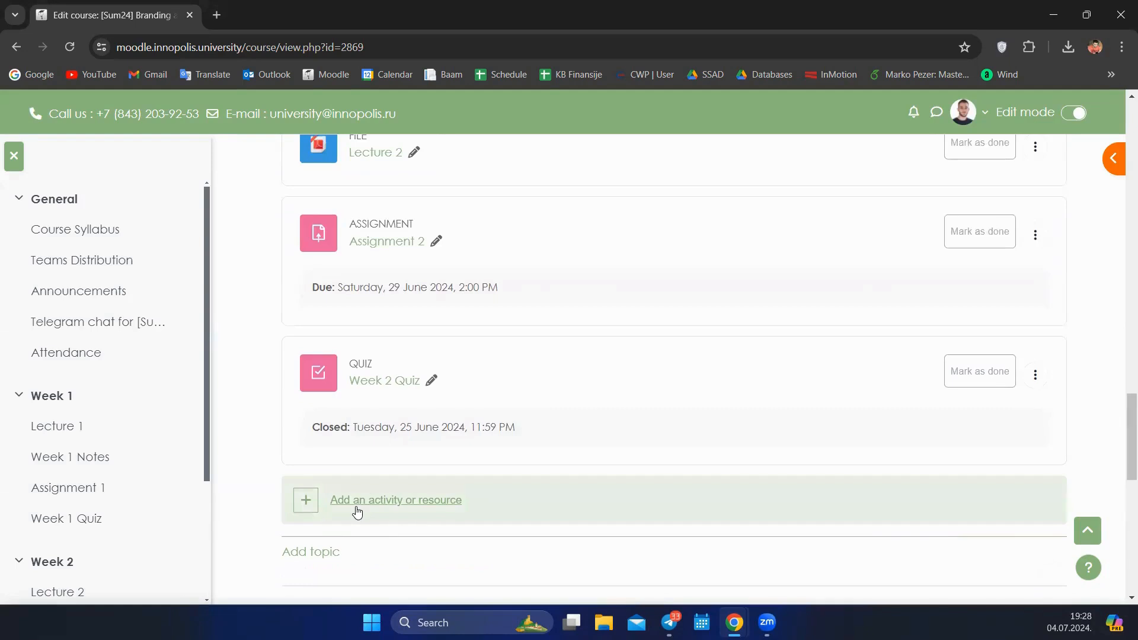
click(344, 496)
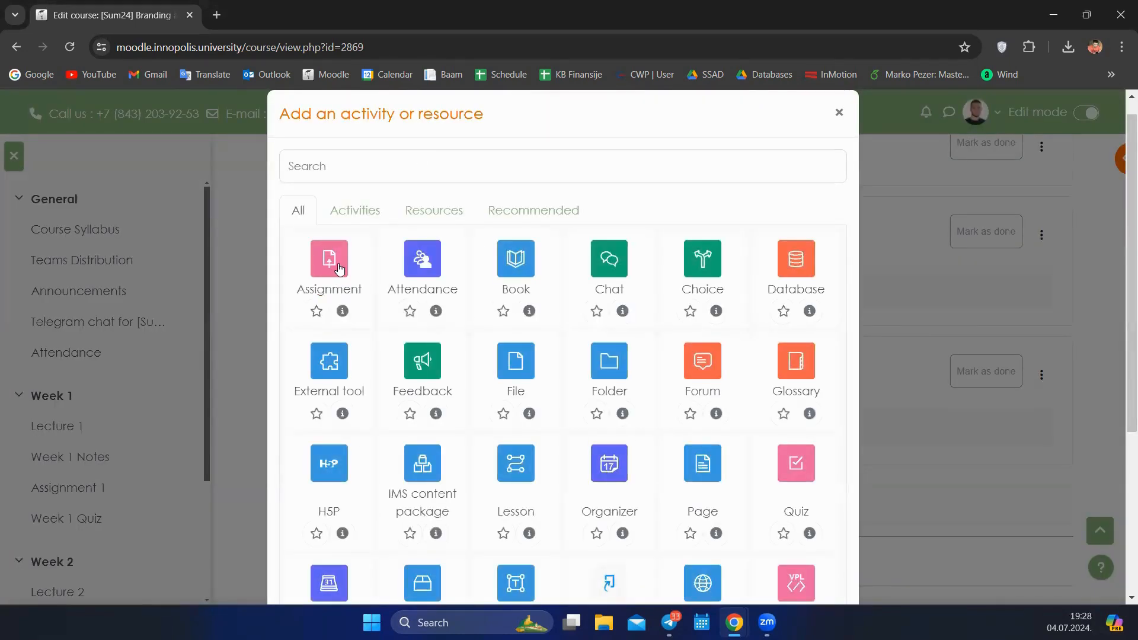
click(335, 278)
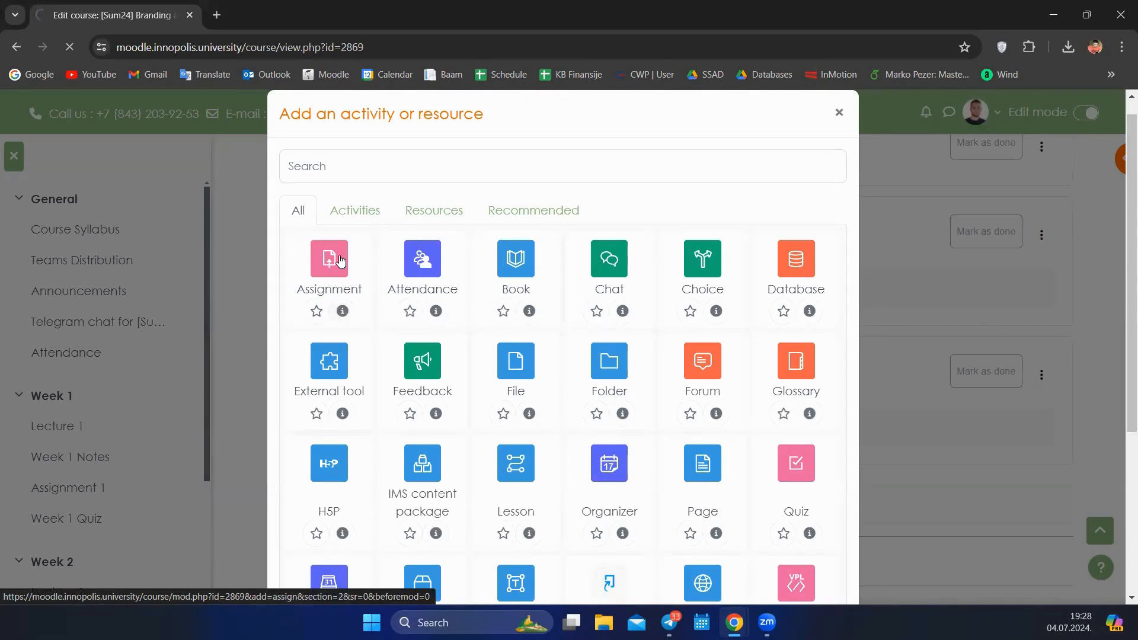
scroll(431, 424, down, 5)
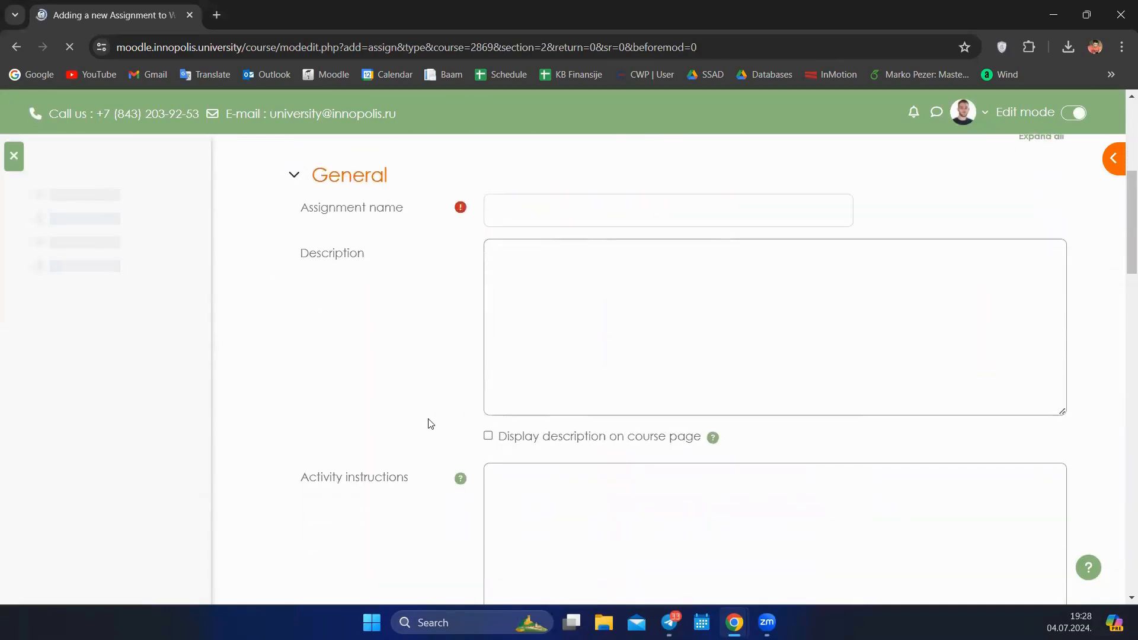
Name the new assignment "Assignment Name".
scroll(672, 440, up, 3)
key(Caps_Lock)
text(A)
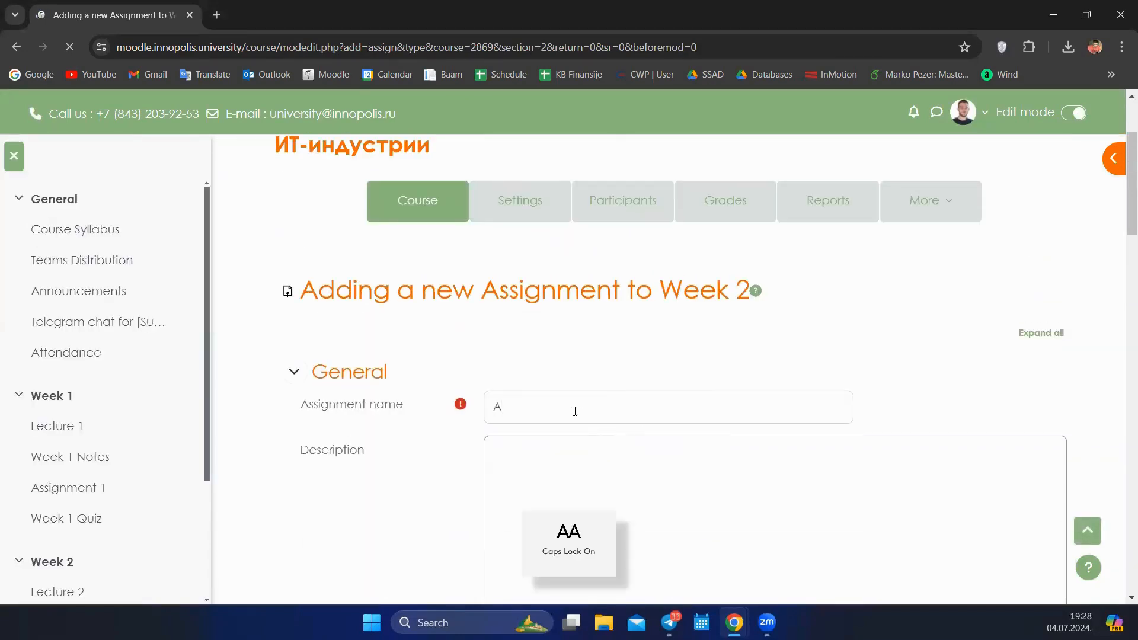
key(Caps_Lock)
text(ss)
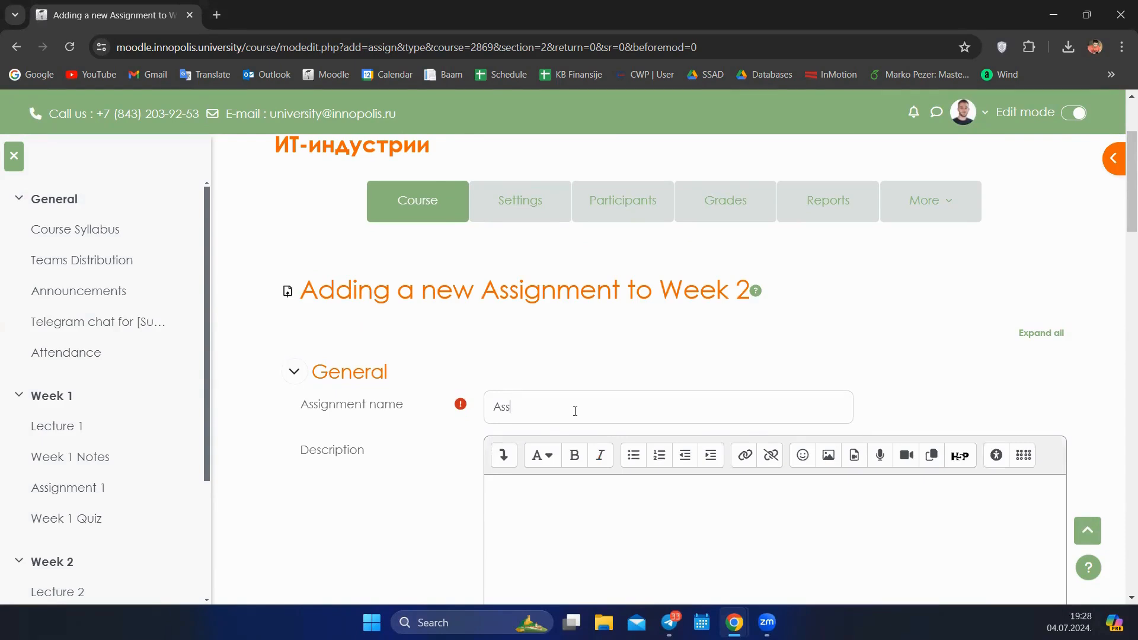
text(ignment N)
key(Caps_Lock)
text(ame)
Examine the assignment's Description, Activity instructions and Additional files fields.
scroll(575, 411, down, 3)
click(535, 300)
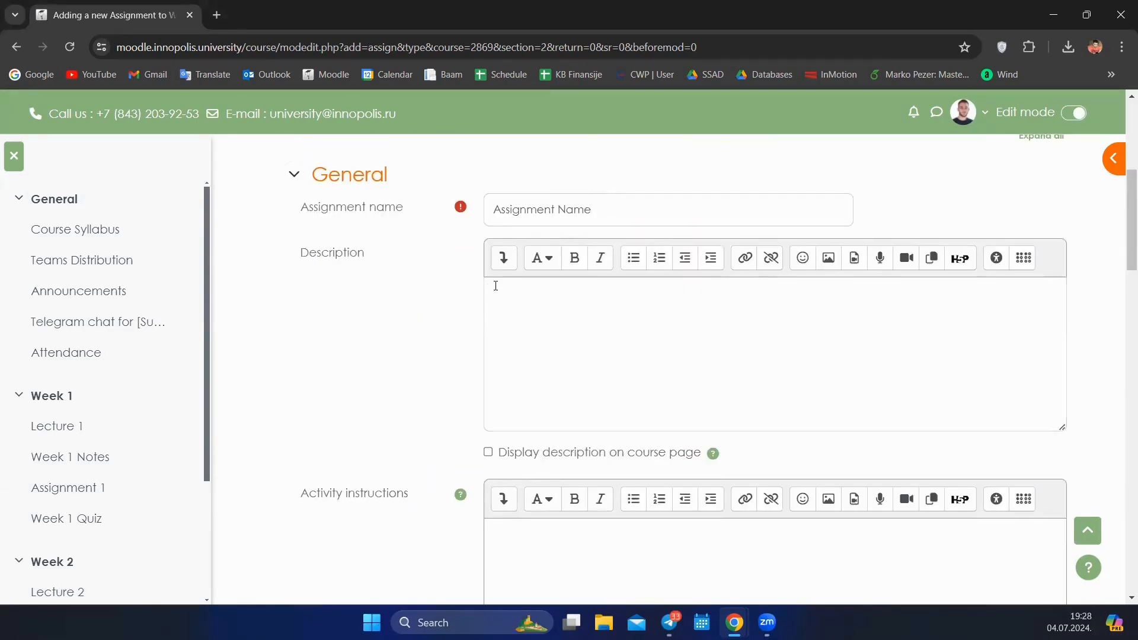
scroll(533, 307, down, 1)
scroll(533, 306, up, 1)
scroll(524, 316, down, 5)
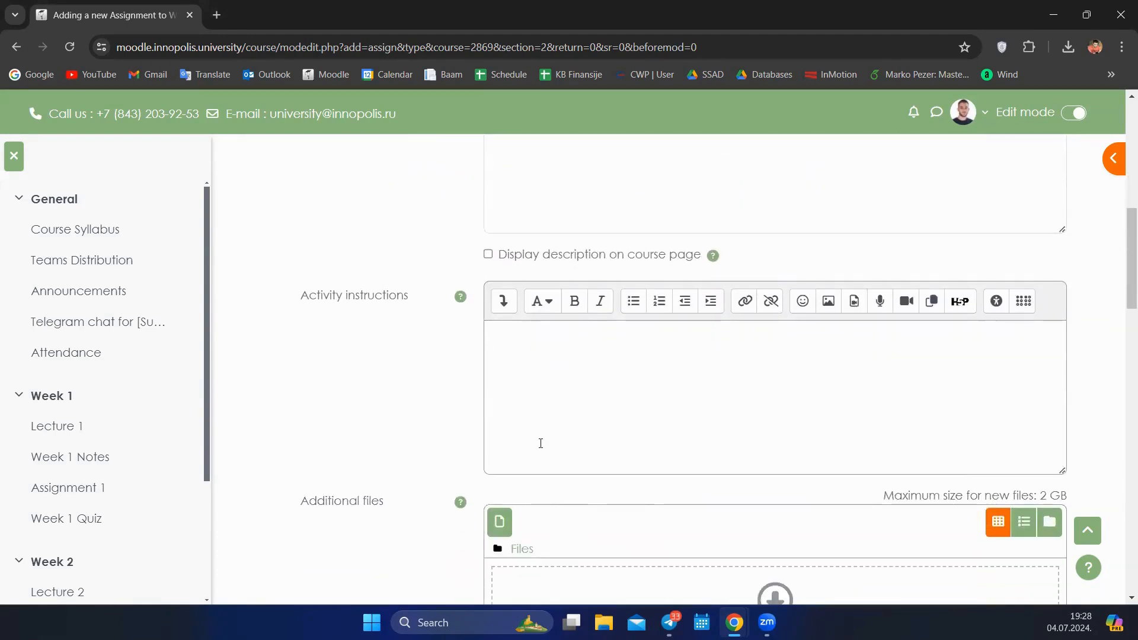
scroll(524, 405, down, 3)
scroll(547, 376, up, 10)
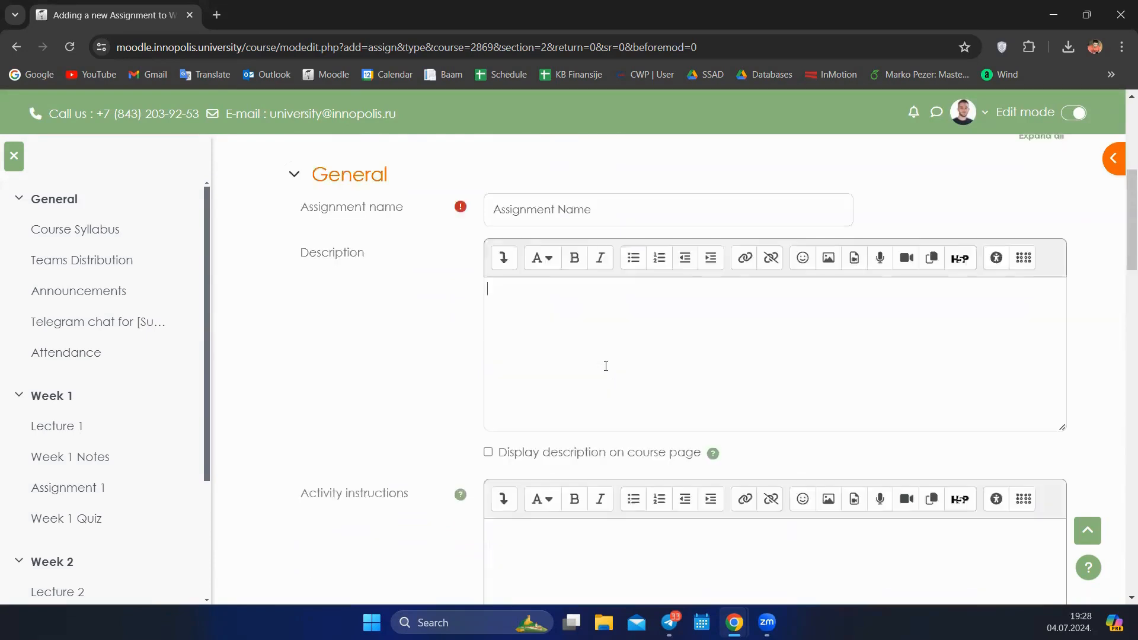
scroll(570, 421, down, 3)
click(536, 260)
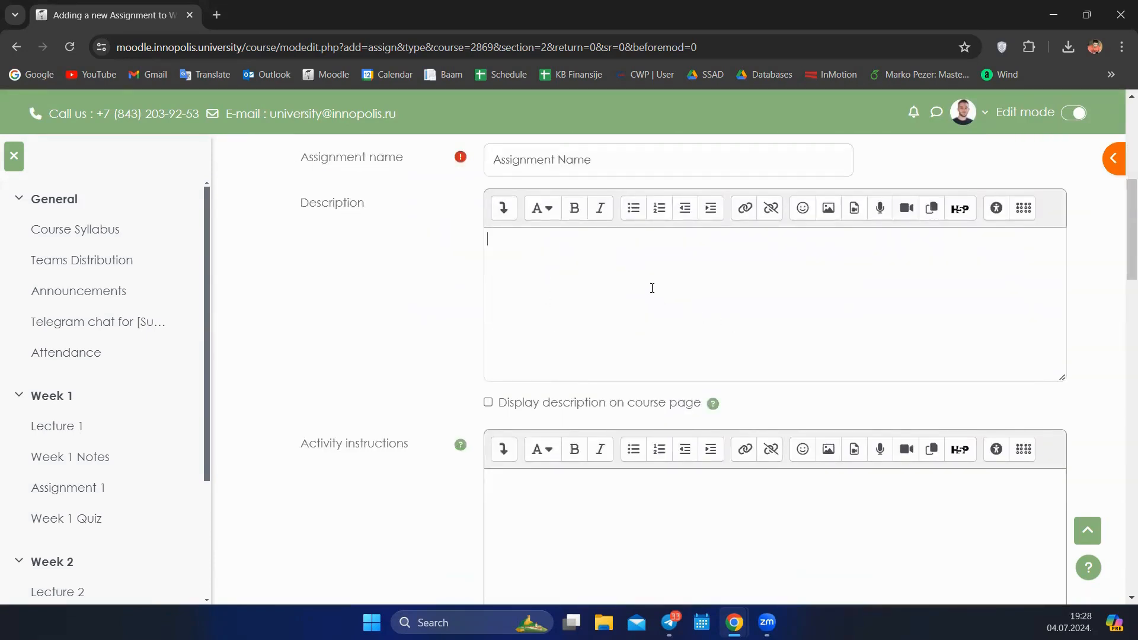
scroll(589, 373, down, 9)
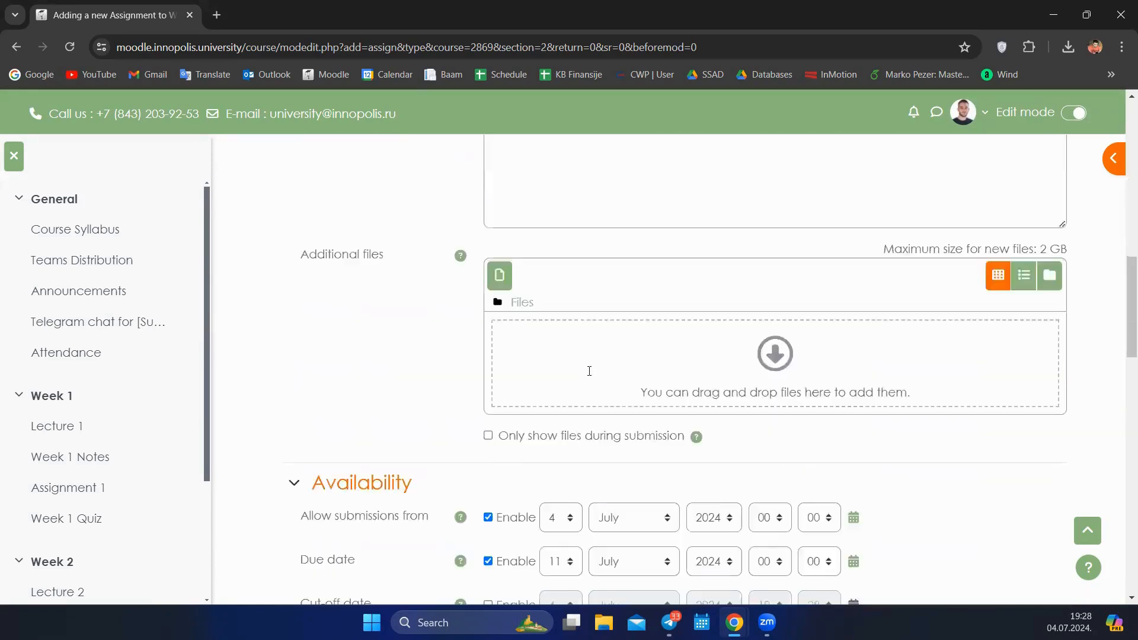
click(787, 212)
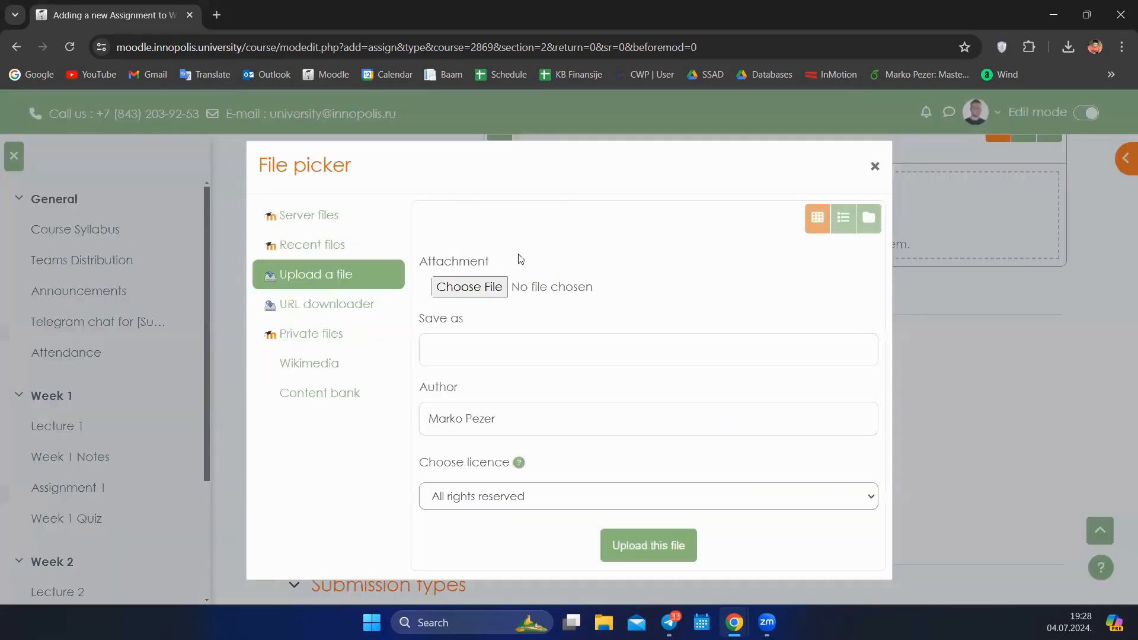
click(483, 278)
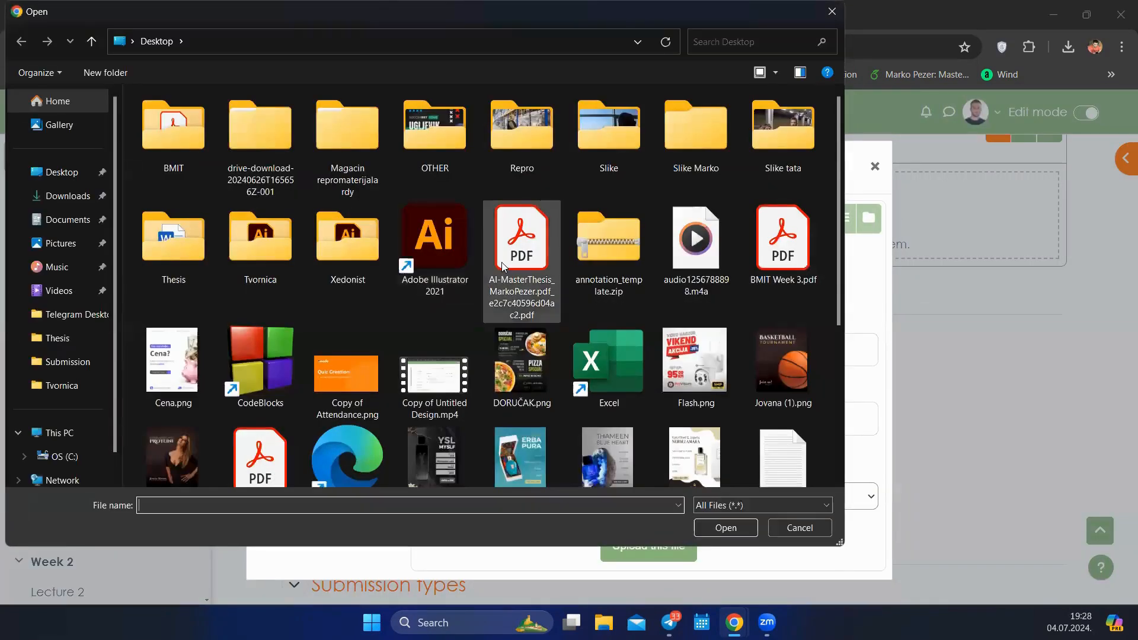
click(793, 261)
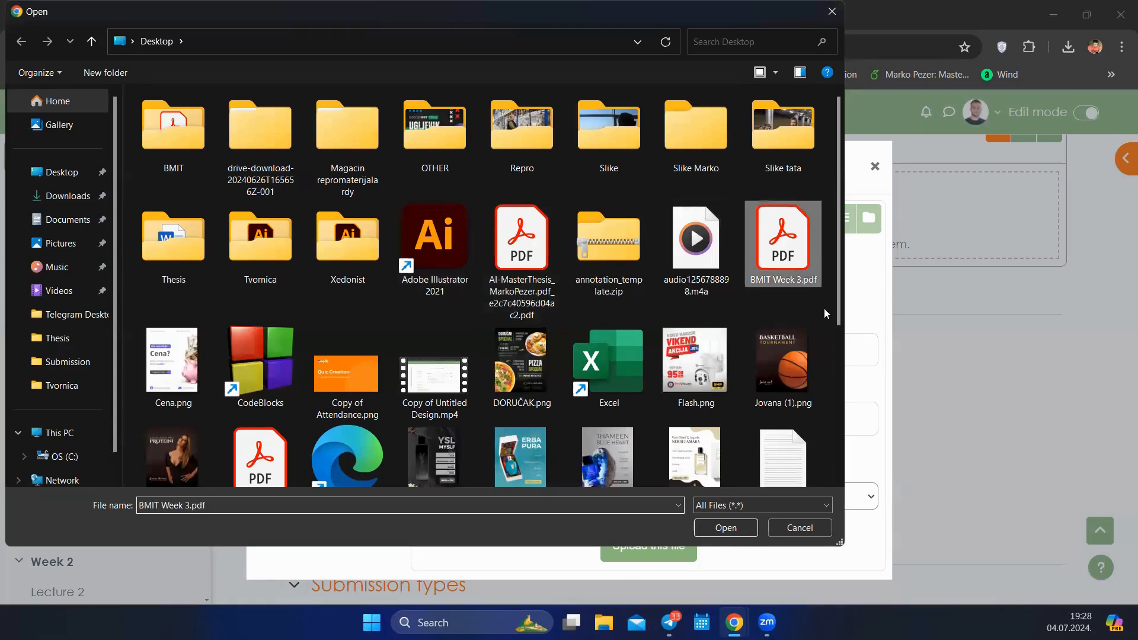
click(721, 527)
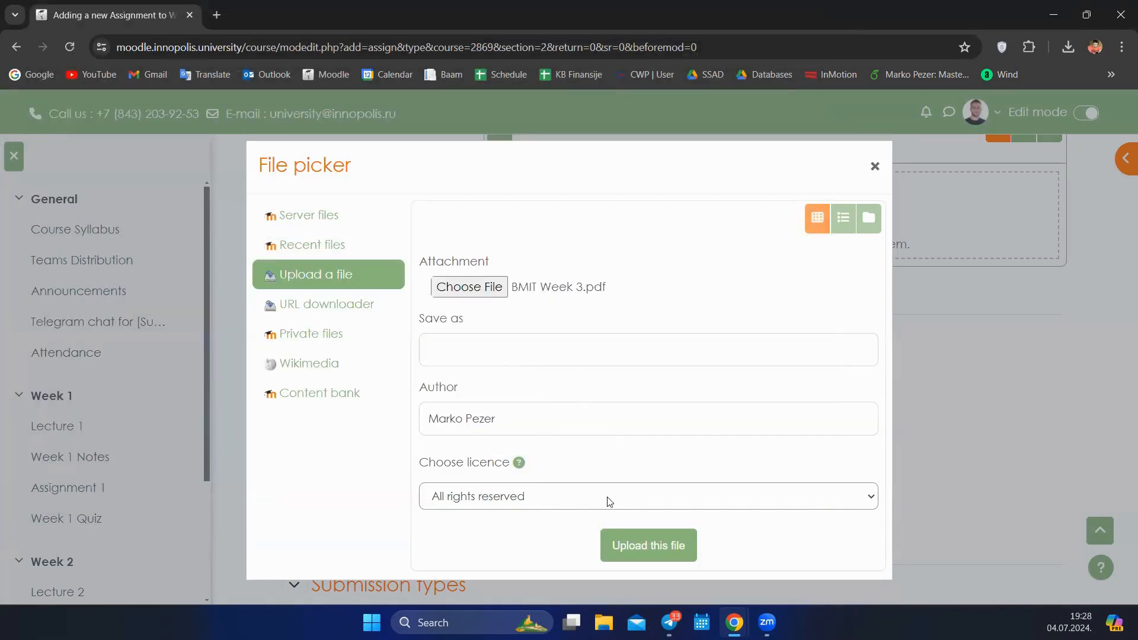
click(644, 563)
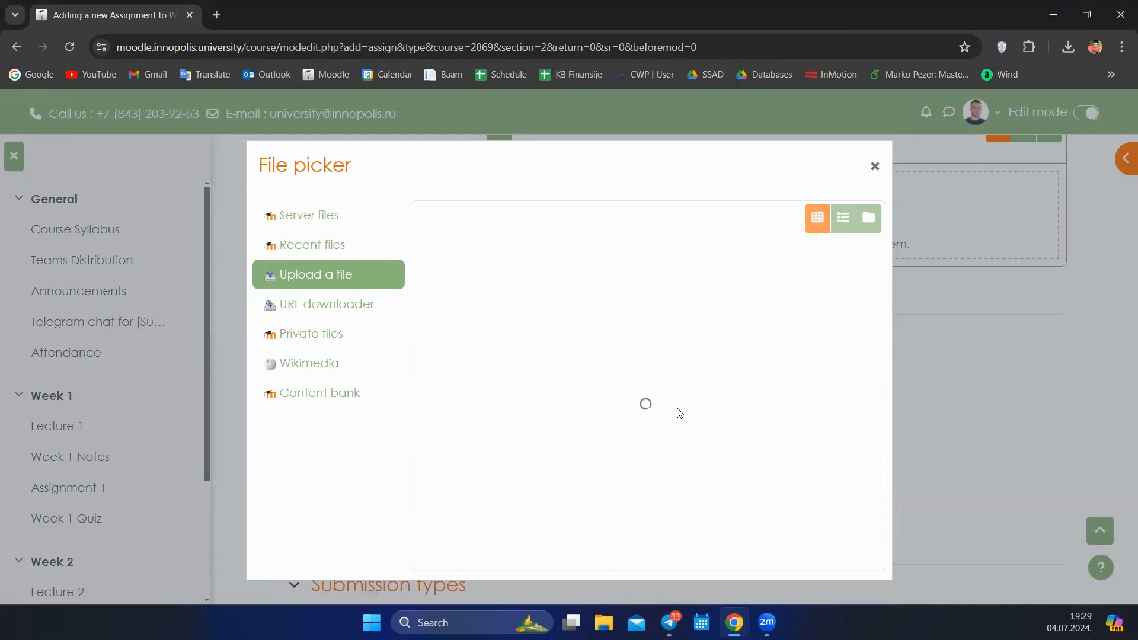
click(877, 169)
Upload the annotation title PDF from the Desktop as an additional file of the assignment.
click(758, 227)
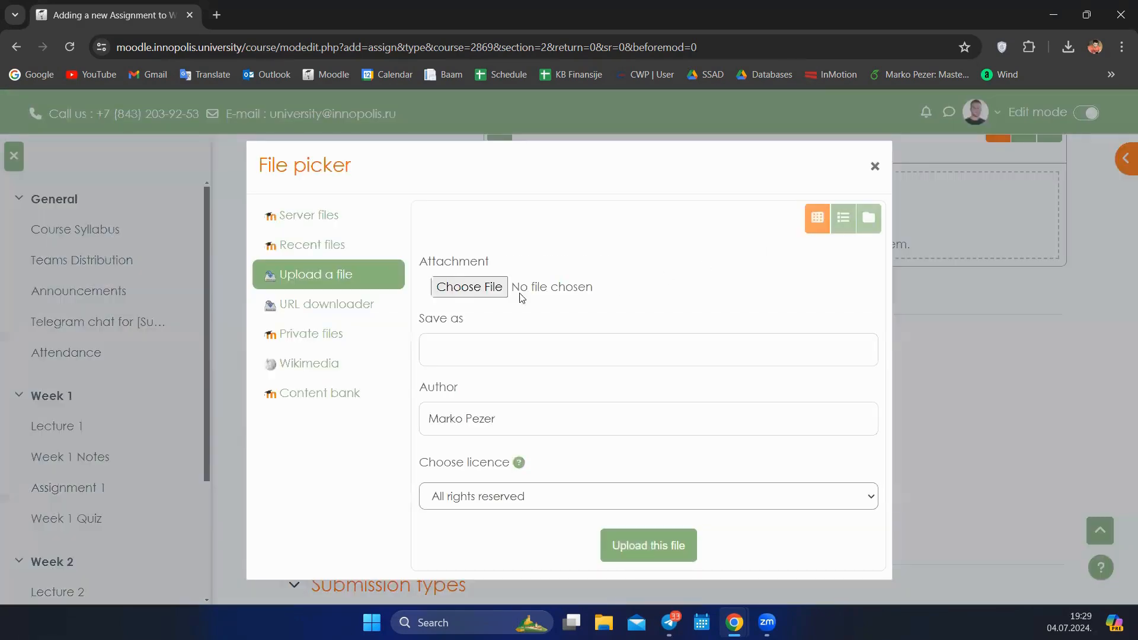
click(464, 293)
scroll(578, 289, down, 5)
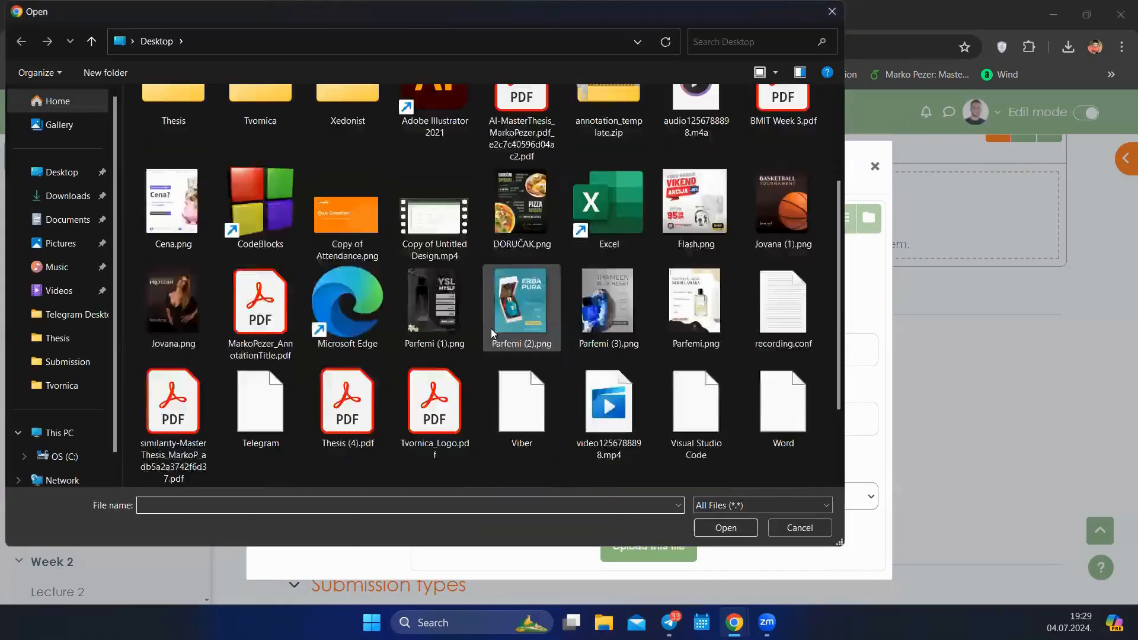
click(262, 234)
click(712, 527)
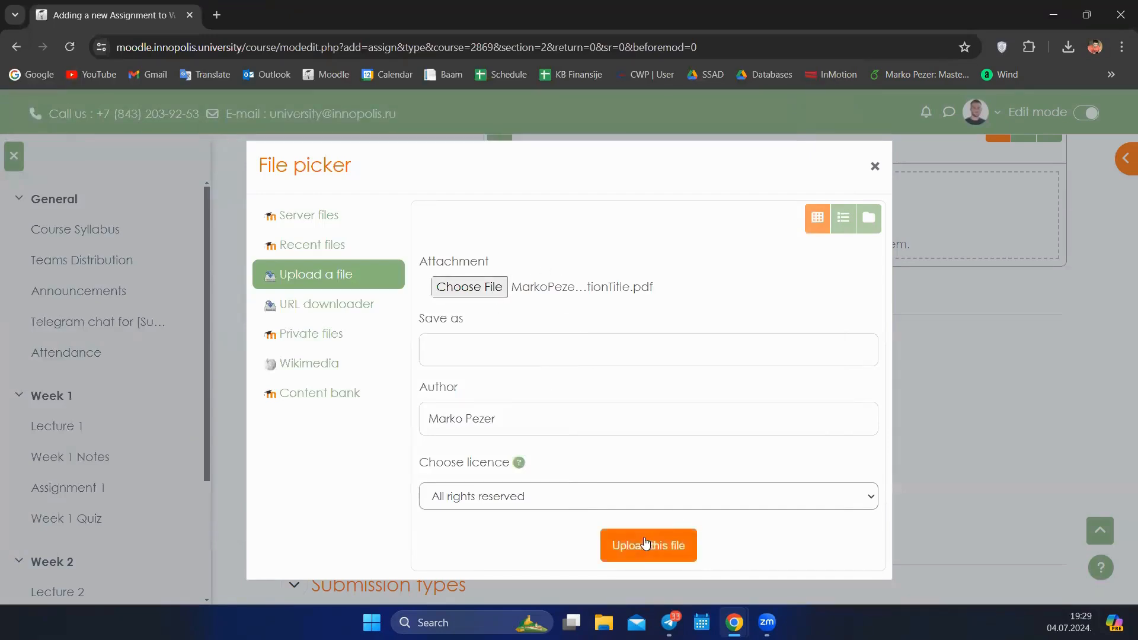
click(646, 543)
Review the description, instructions and additional files sections, and examine the day options for the submission opening date.
scroll(759, 351, up, 4)
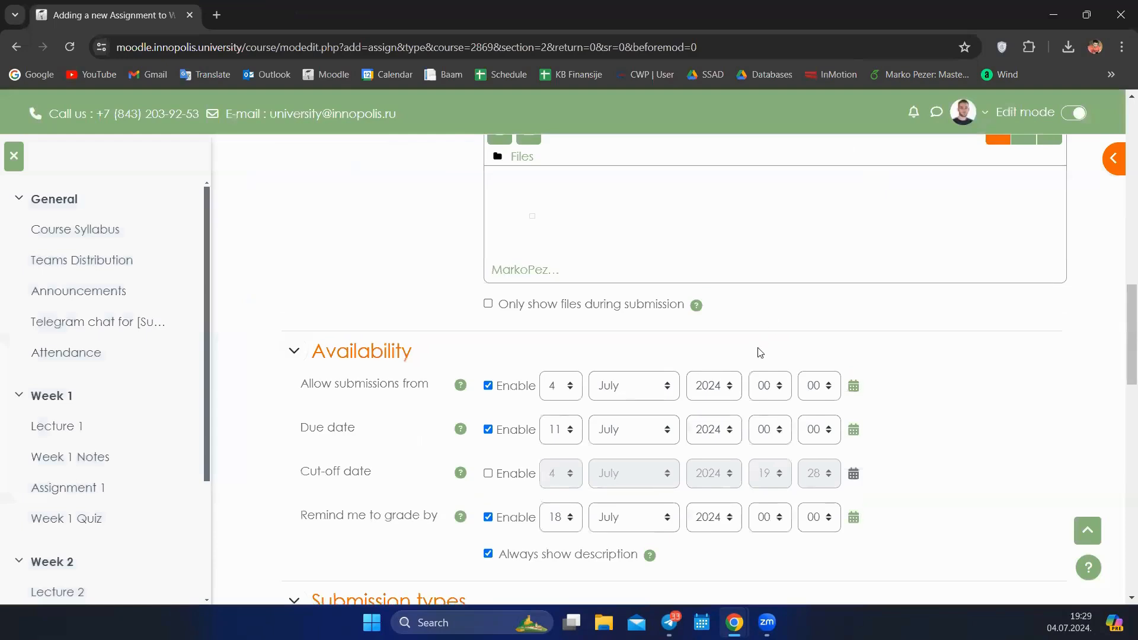
scroll(550, 431, up, 4)
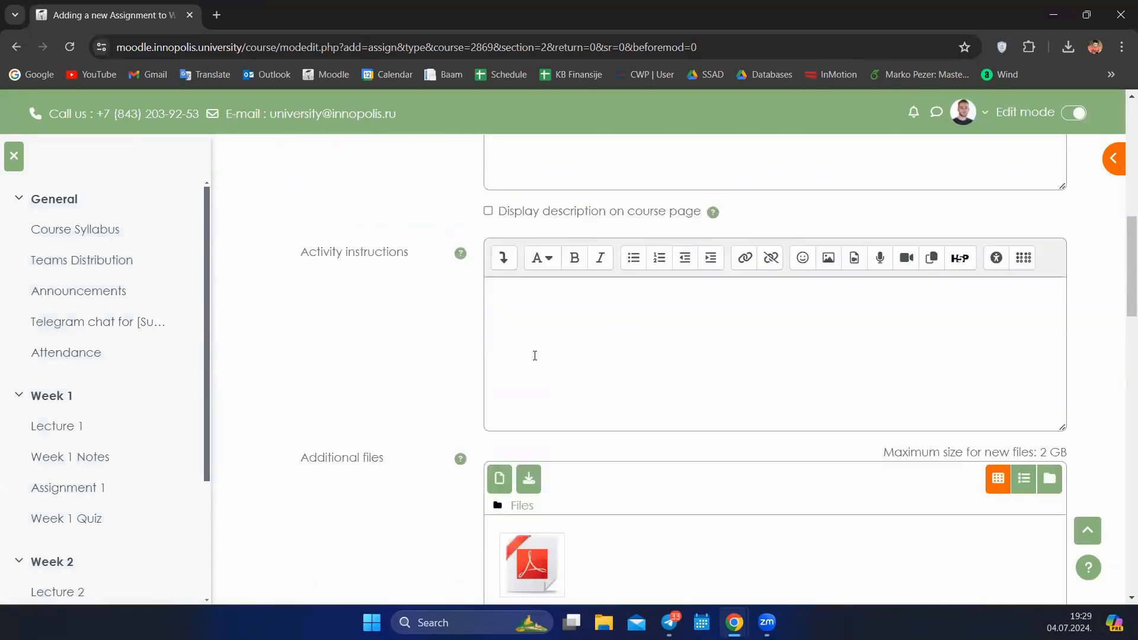
scroll(533, 353, down, 3)
scroll(557, 365, up, 5)
scroll(554, 262, down, 7)
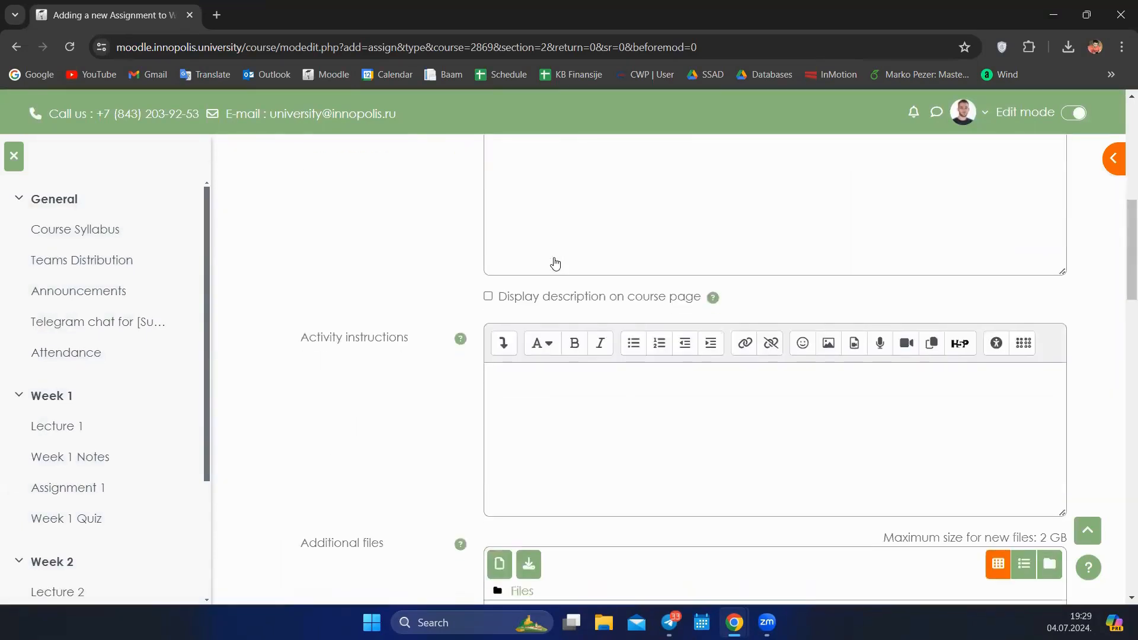
scroll(523, 345, down, 4)
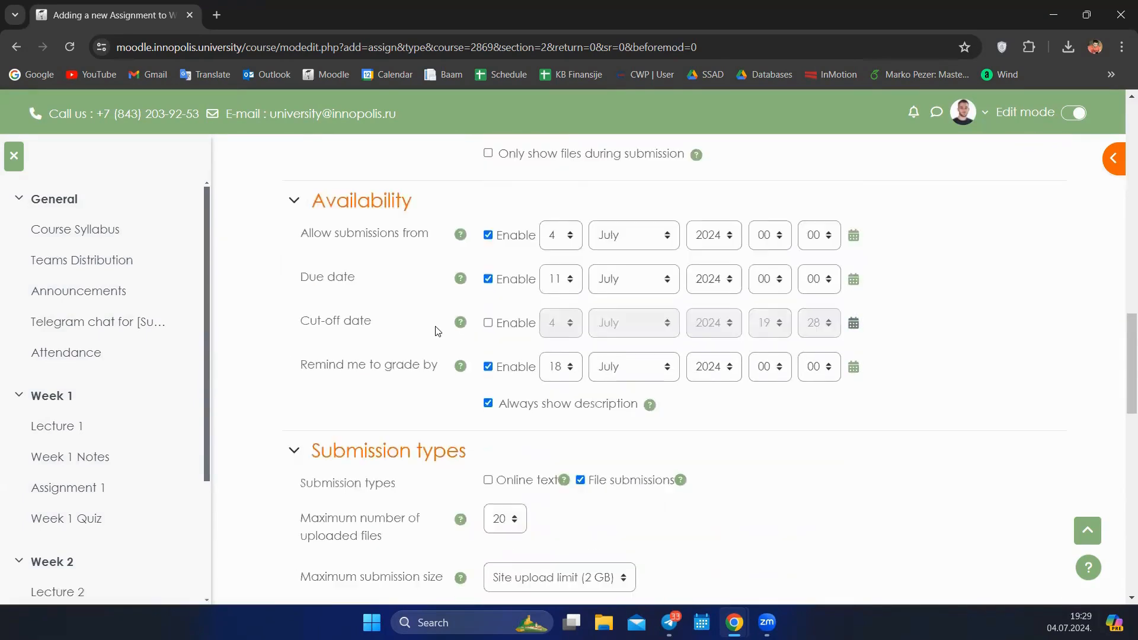
drag(410, 232, 437, 238)
click(297, 232)
click(441, 243)
double_click(560, 236)
click(560, 236)
click(562, 241)
scroll(334, 286, down, 1)
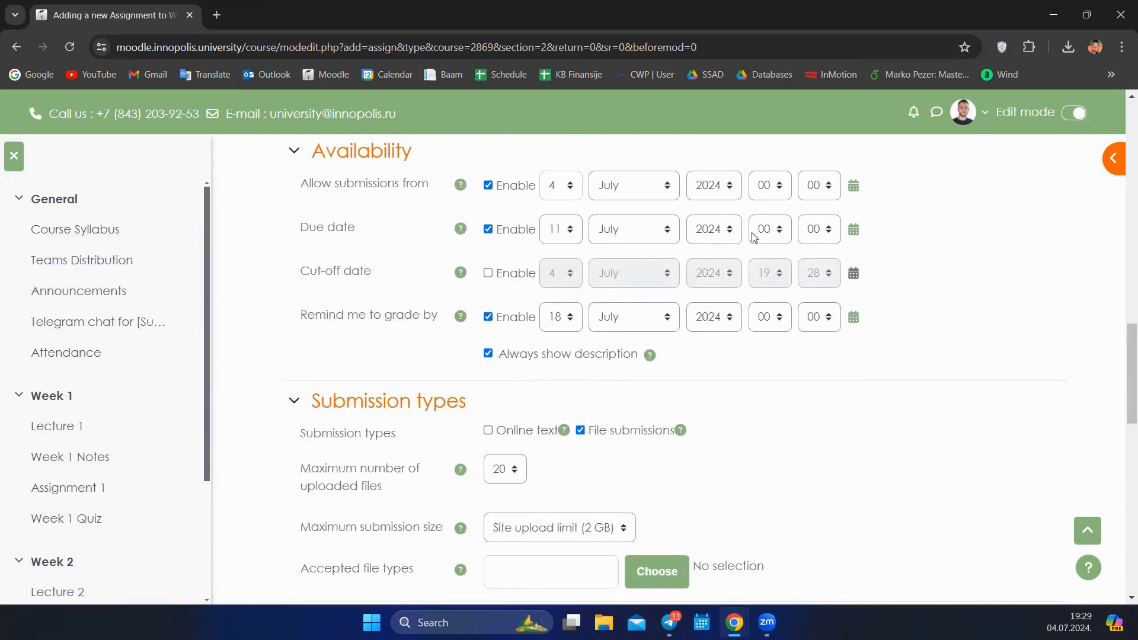
Set the time of the assignment's due date to 23:59.
click(782, 236)
click(782, 237)
click(562, 235)
click(561, 235)
click(765, 233)
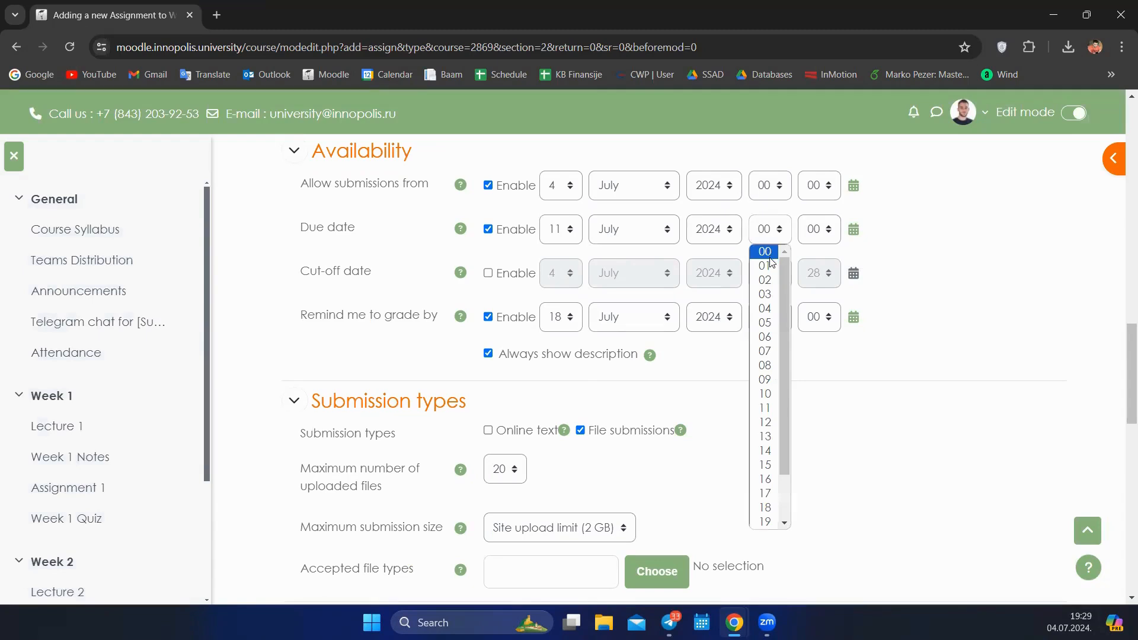
scroll(765, 374, down, 2)
click(765, 521)
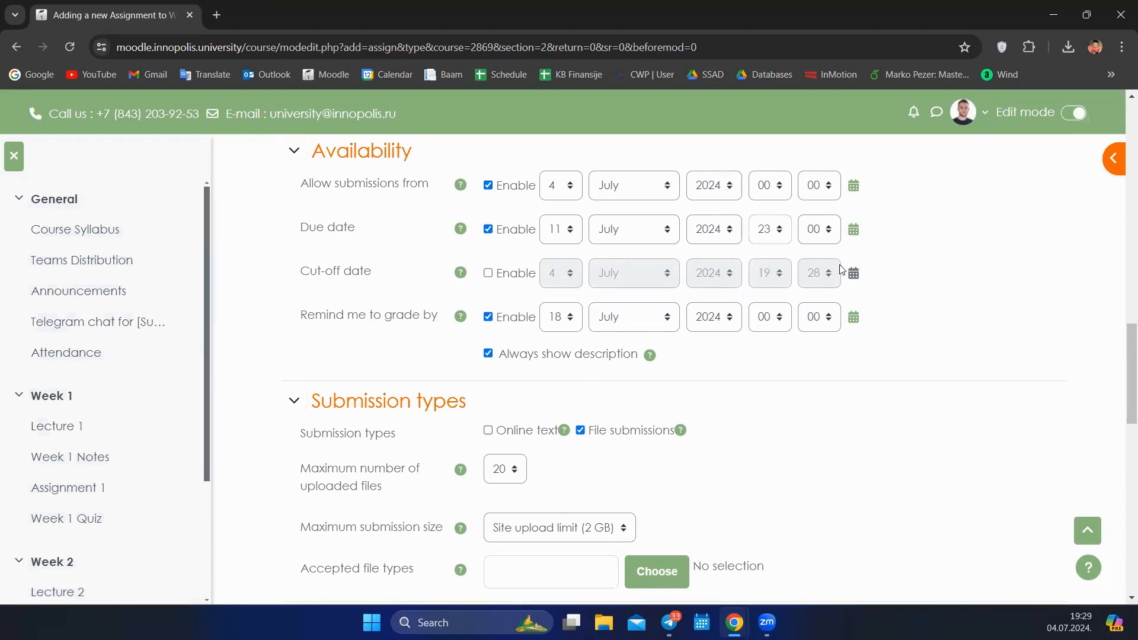
click(821, 229)
scroll(795, 441, down, 3)
scroll(824, 246, up, 3)
click(824, 234)
scroll(817, 386, down, 8)
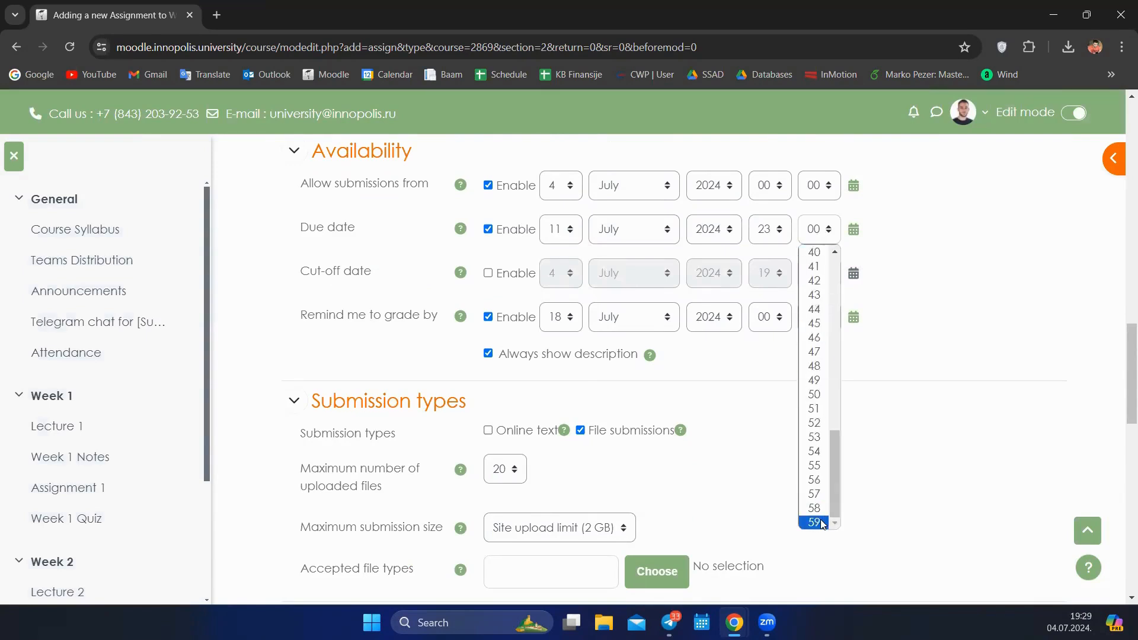
click(815, 522)
Read the help for the cut-off date, then enable it and set its day to 13 July.
scroll(533, 343, up, 1)
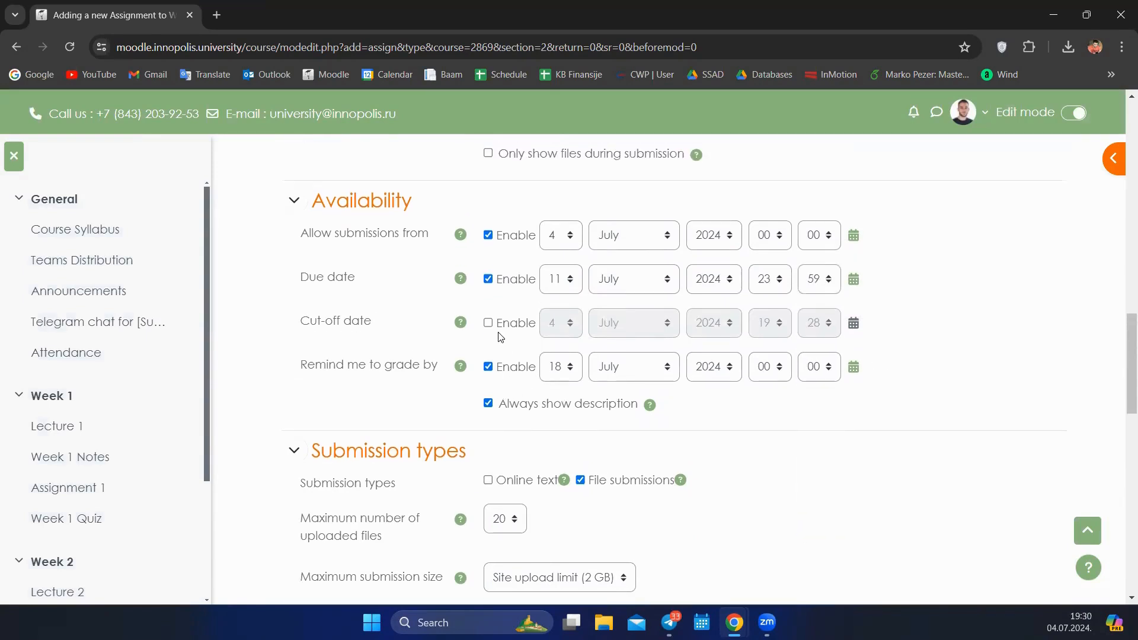
click(461, 325)
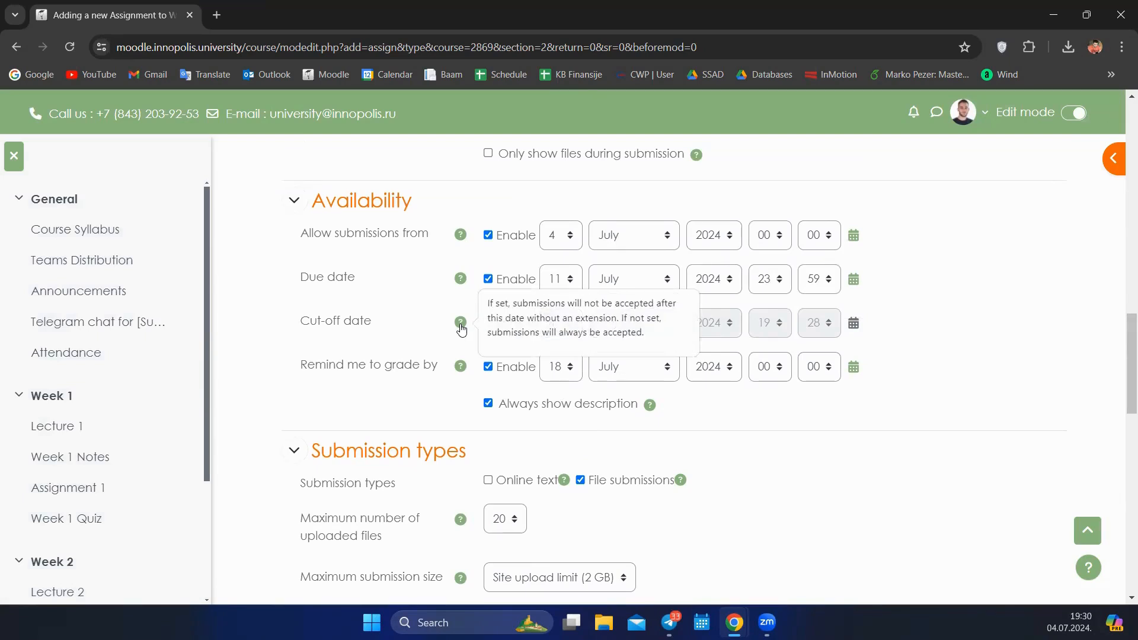
click(431, 333)
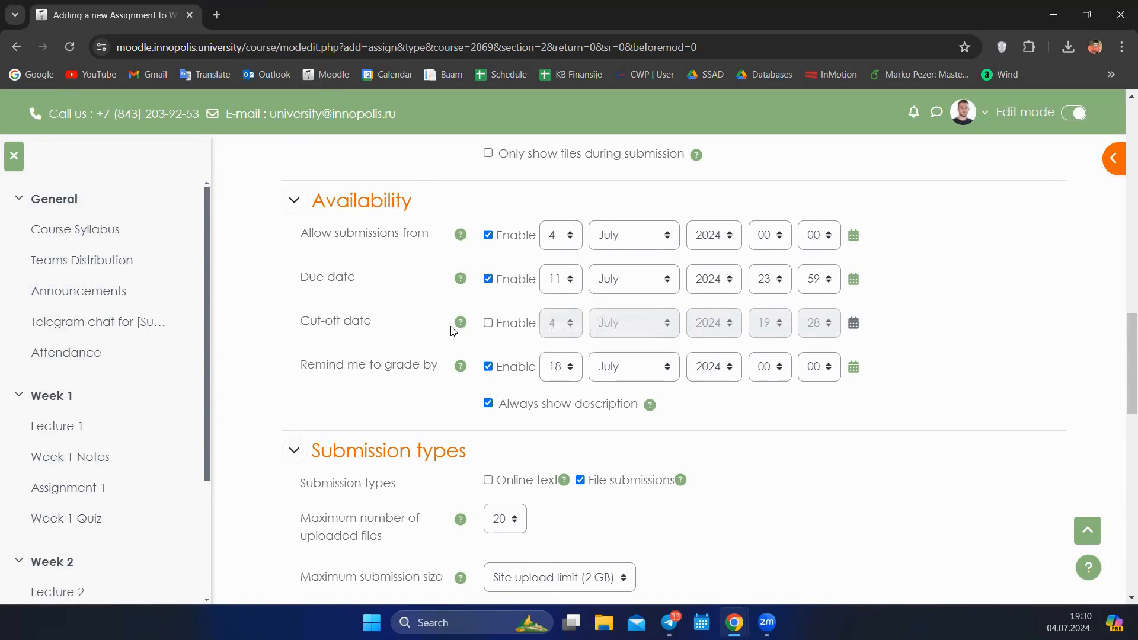
click(513, 325)
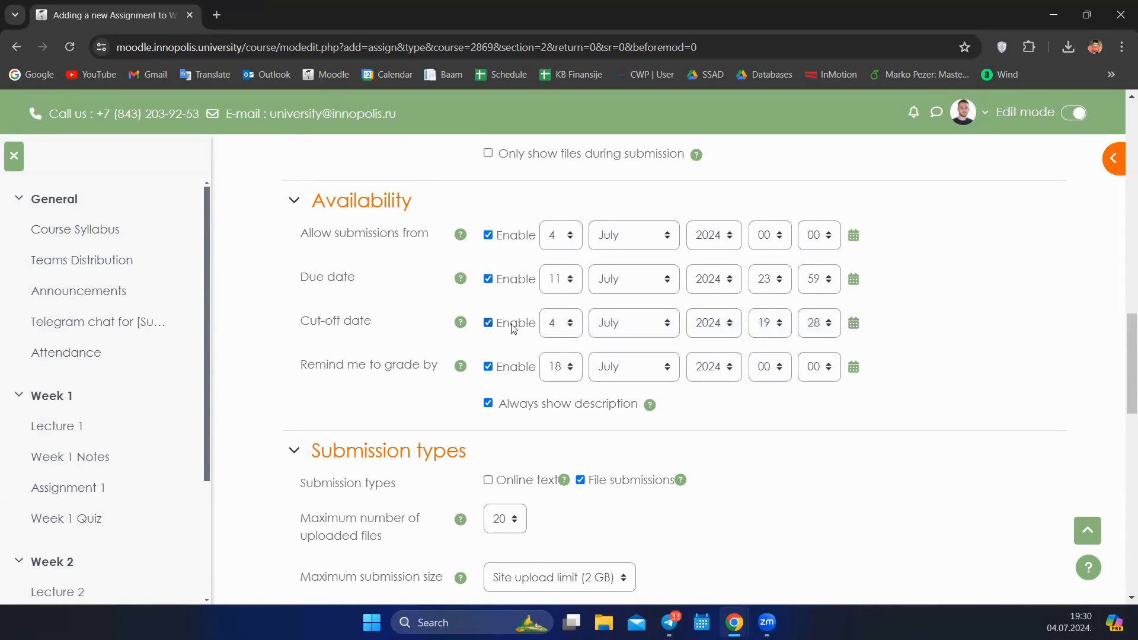
click(577, 327)
click(563, 204)
Disable the "Remind me to grade by" date in the assignment's availability settings.
drag(287, 285, 912, 294)
click(906, 293)
drag(299, 365, 492, 358)
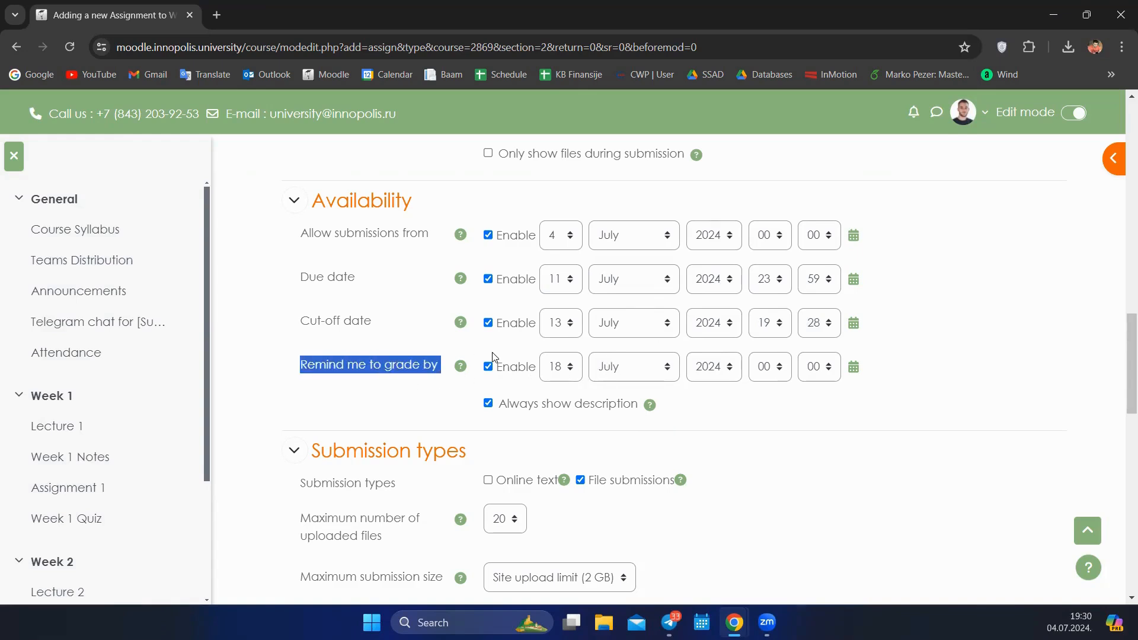
click(444, 369)
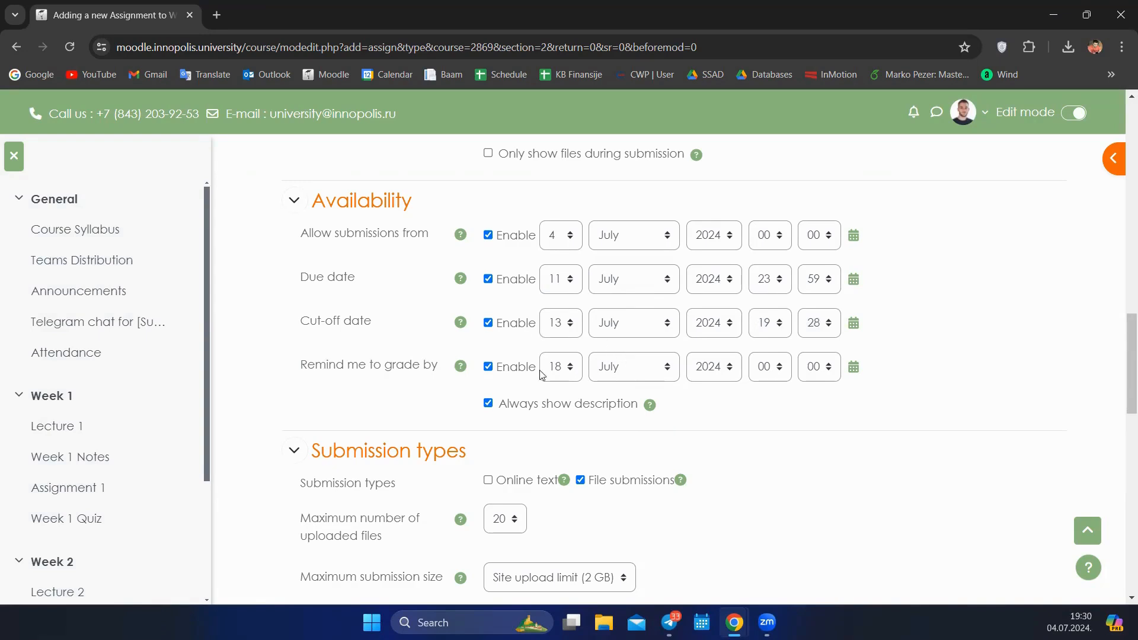
click(488, 367)
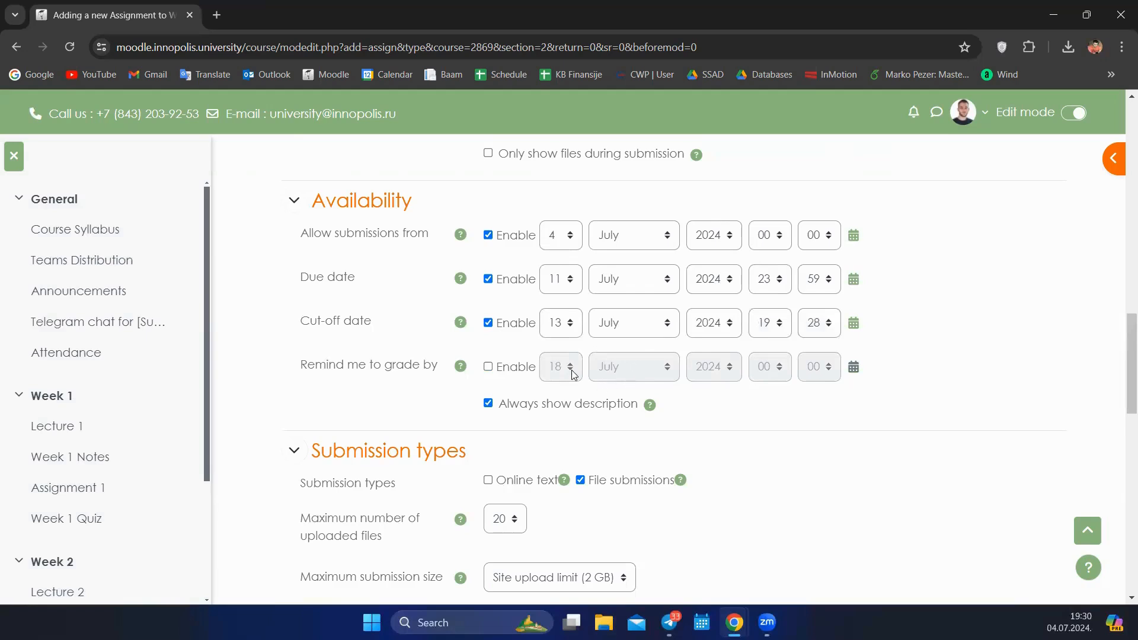
scroll(555, 420, down, 2)
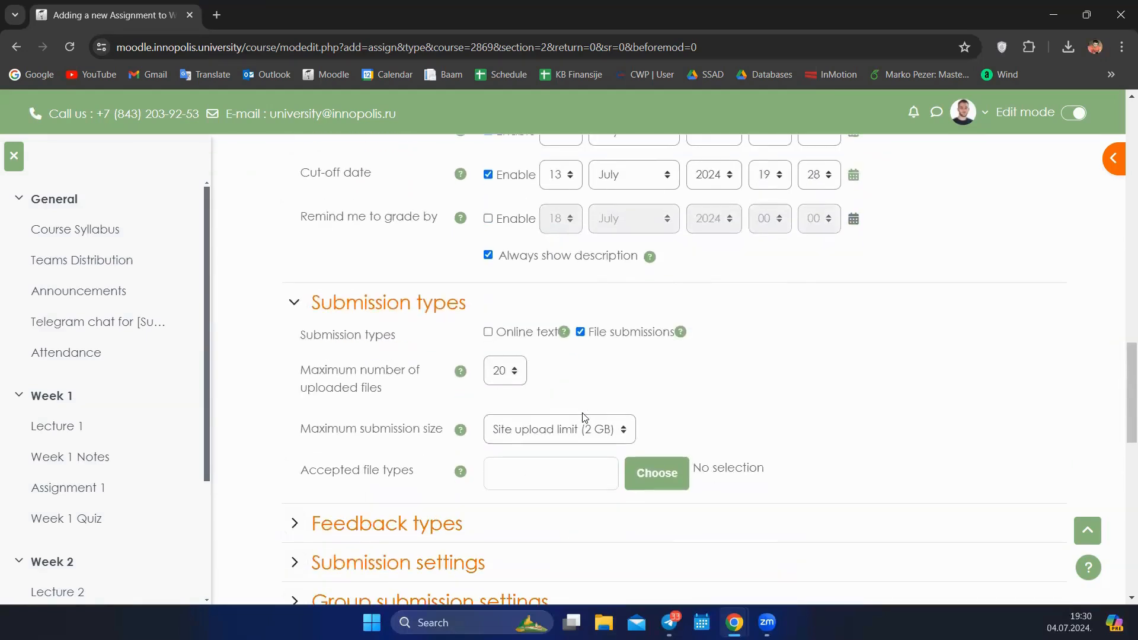
Enable online text submissions and disable file submissions for the assignment.
scroll(575, 381, up, 1)
scroll(574, 380, down, 2)
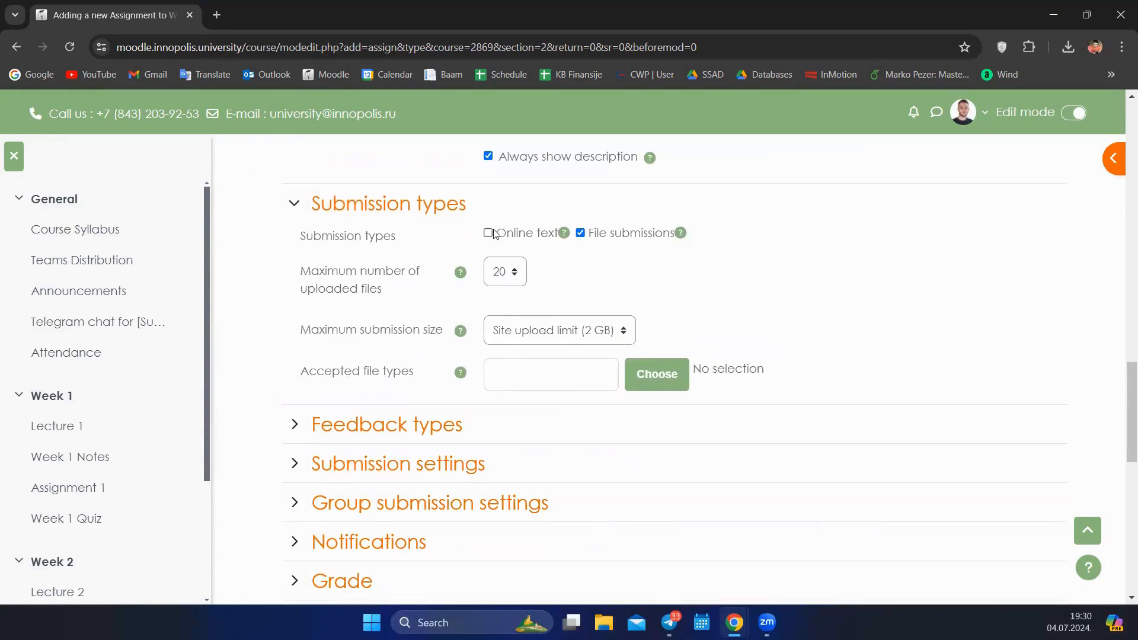
click(489, 233)
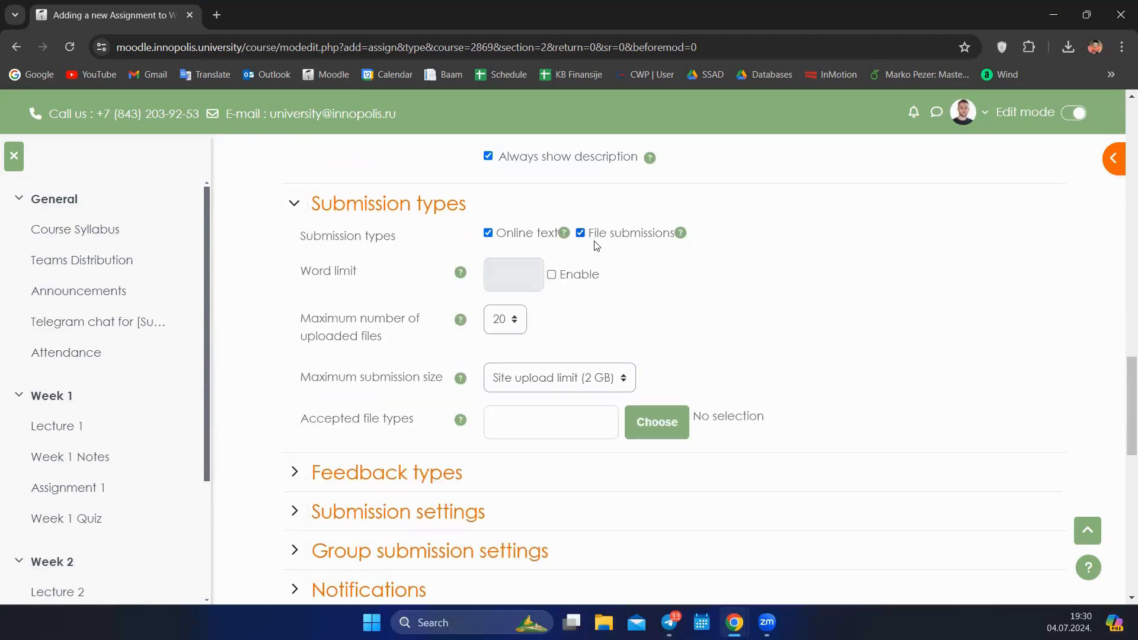
click(581, 233)
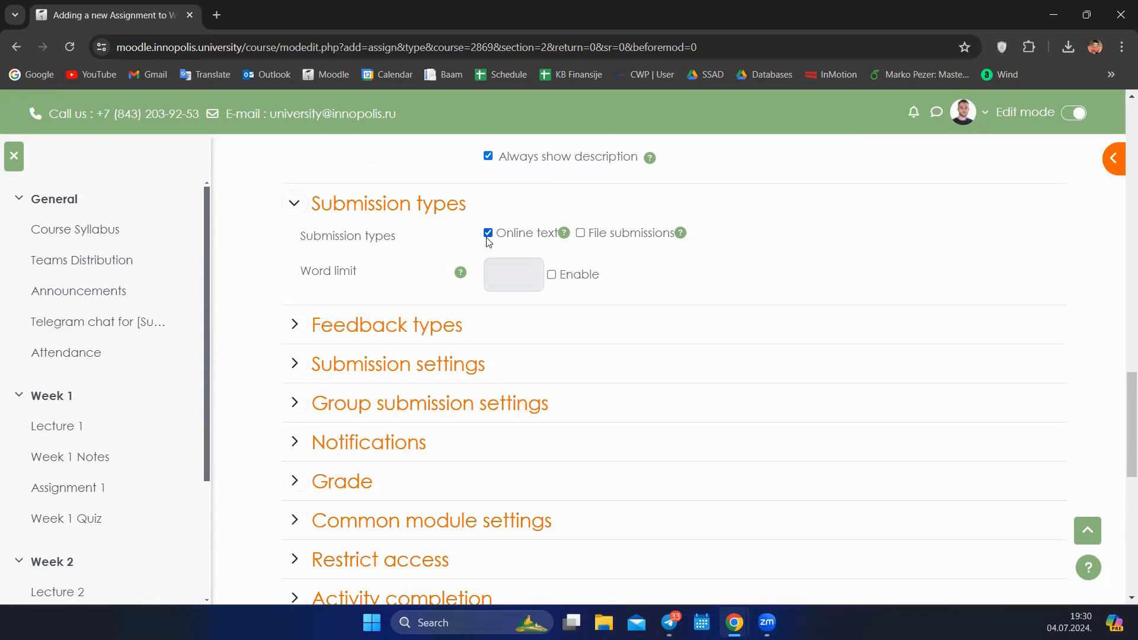
Review the assignment's activity instructions, additional files and availability dates, and return to the submission types.
scroll(688, 302, up, 8)
scroll(670, 308, up, 4)
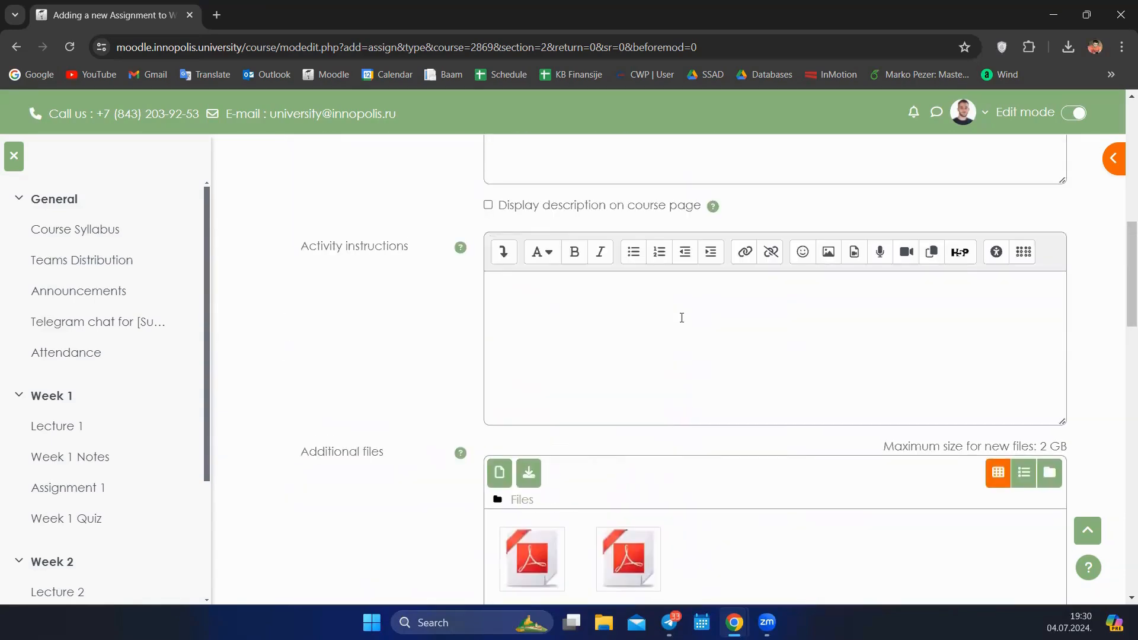
scroll(598, 344, down, 3)
scroll(599, 271, up, 3)
click(591, 323)
scroll(527, 275, down, 10)
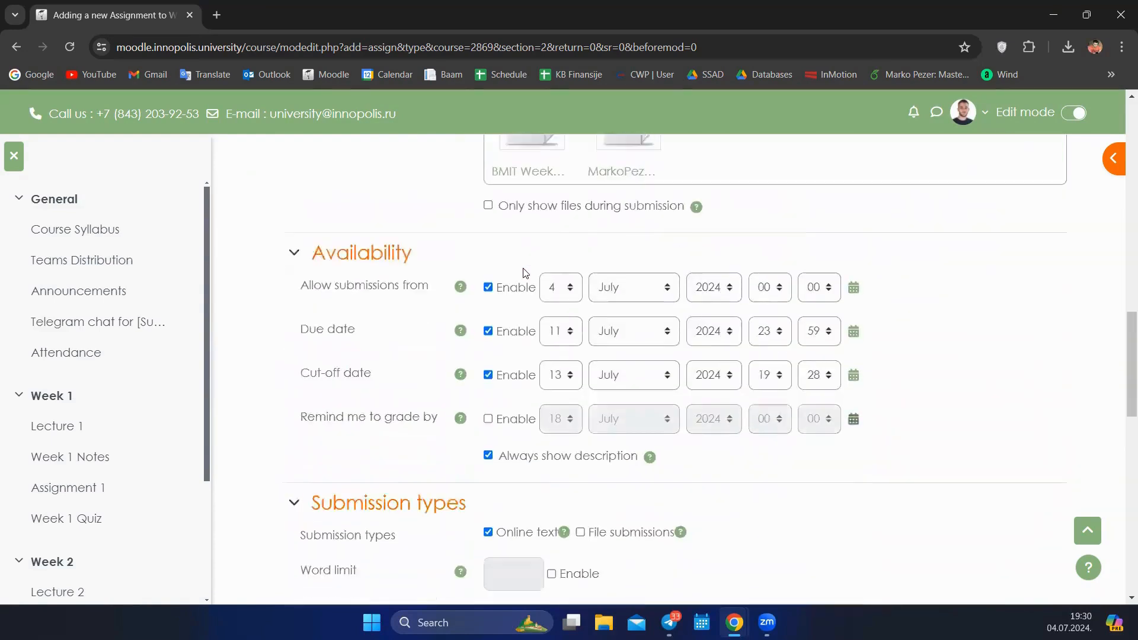
scroll(523, 273, down, 3)
scroll(519, 290, up, 2)
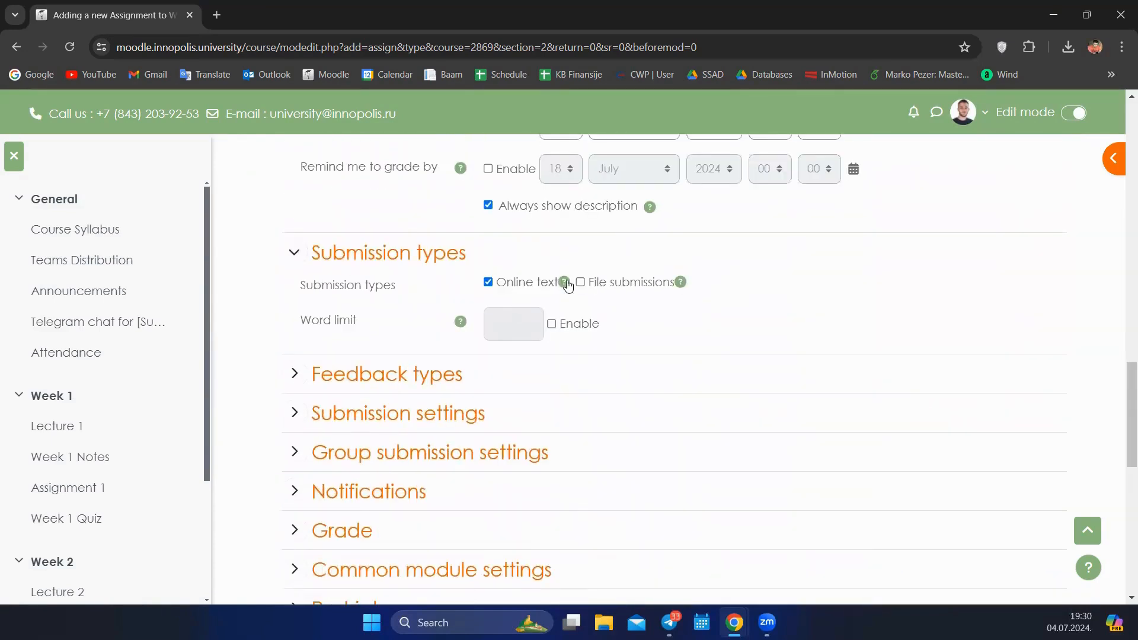
Switch the submission type from online text to file submissions and set the maximum number of uploaded files to 1.
click(527, 285)
click(581, 283)
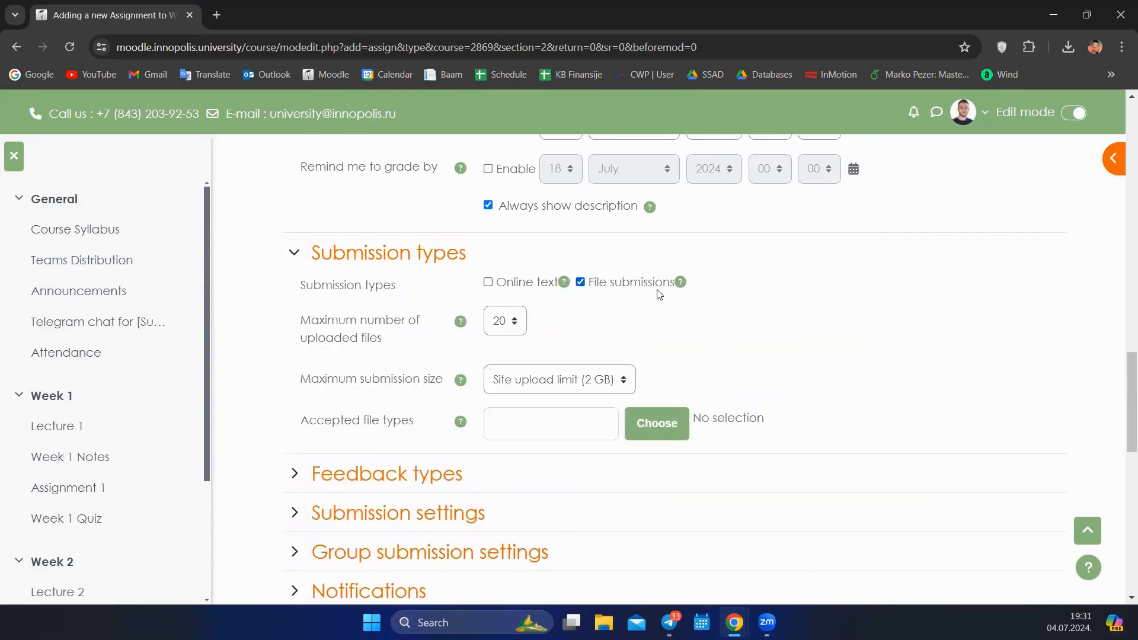
click(510, 326)
click(525, 326)
click(520, 323)
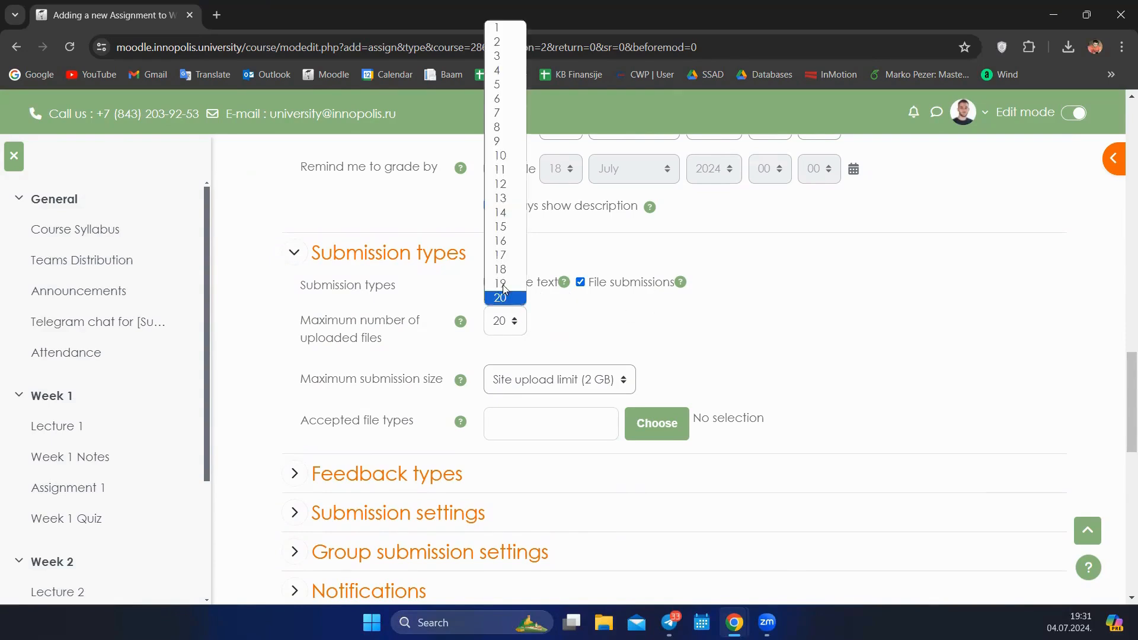
click(501, 34)
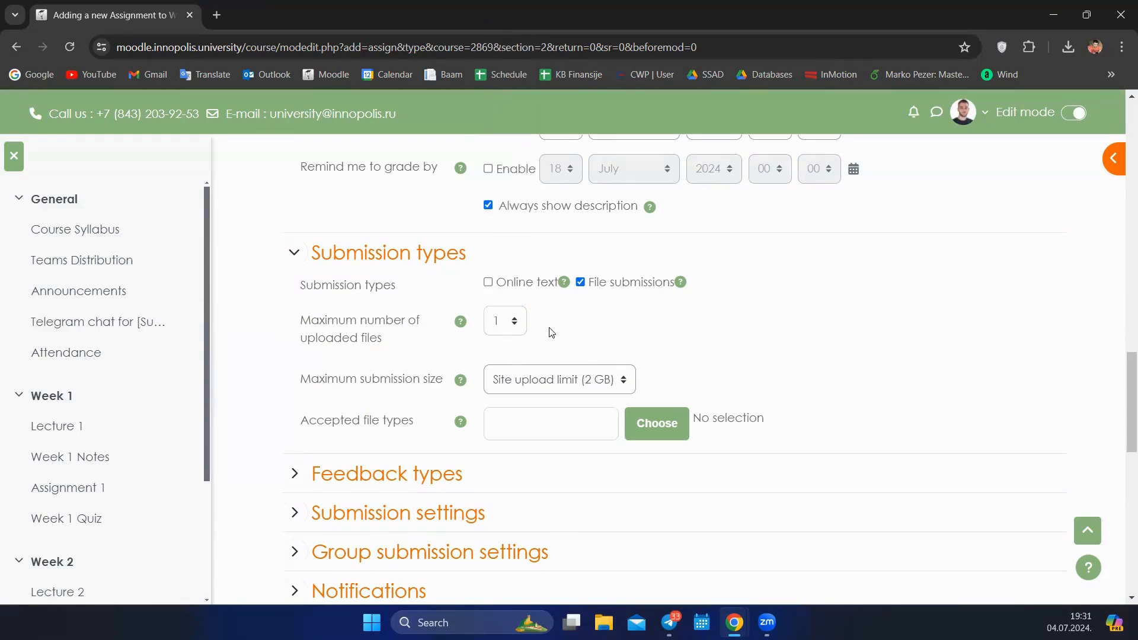
Set the maximum submission size to Site upload limit (2 GB).
scroll(554, 321, down, 2)
scroll(553, 316, up, 2)
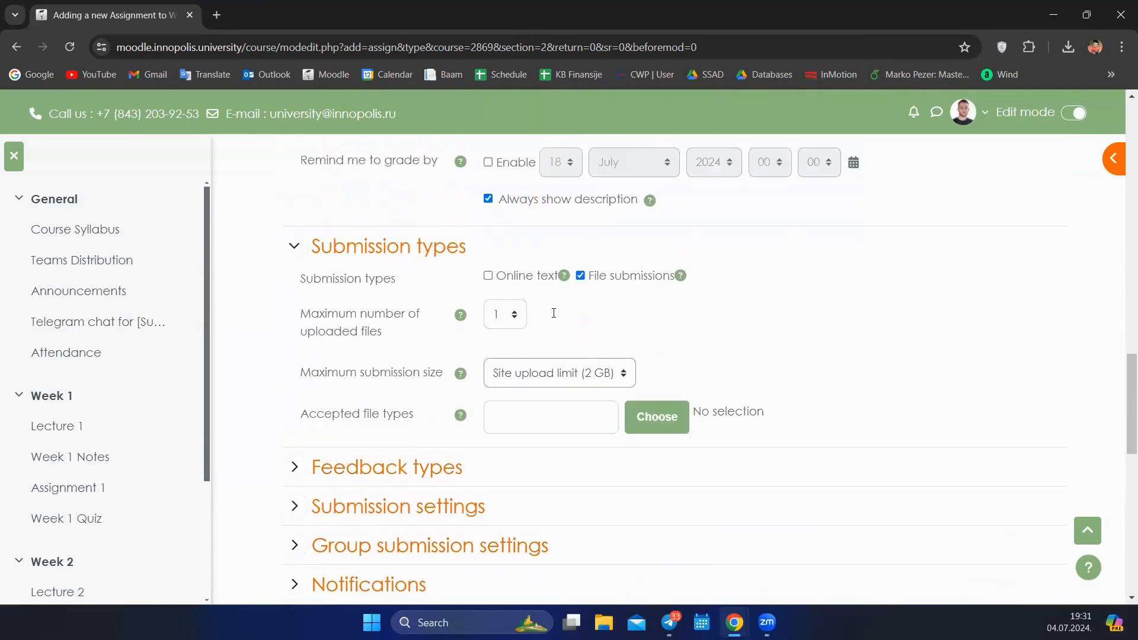
click(559, 394)
click(552, 381)
click(555, 383)
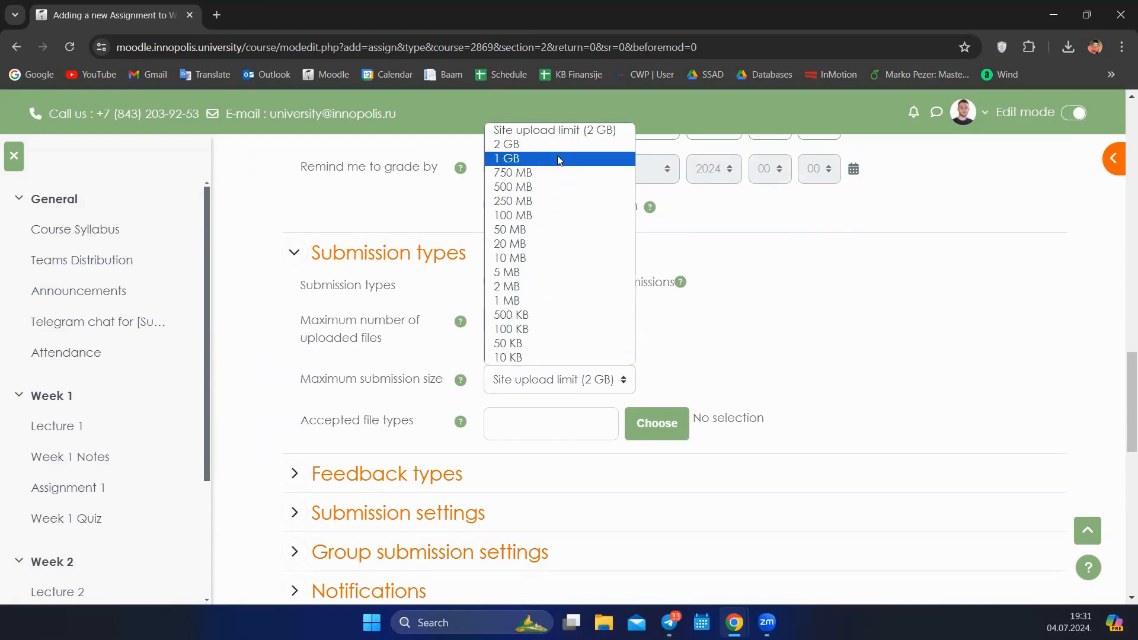
click(562, 131)
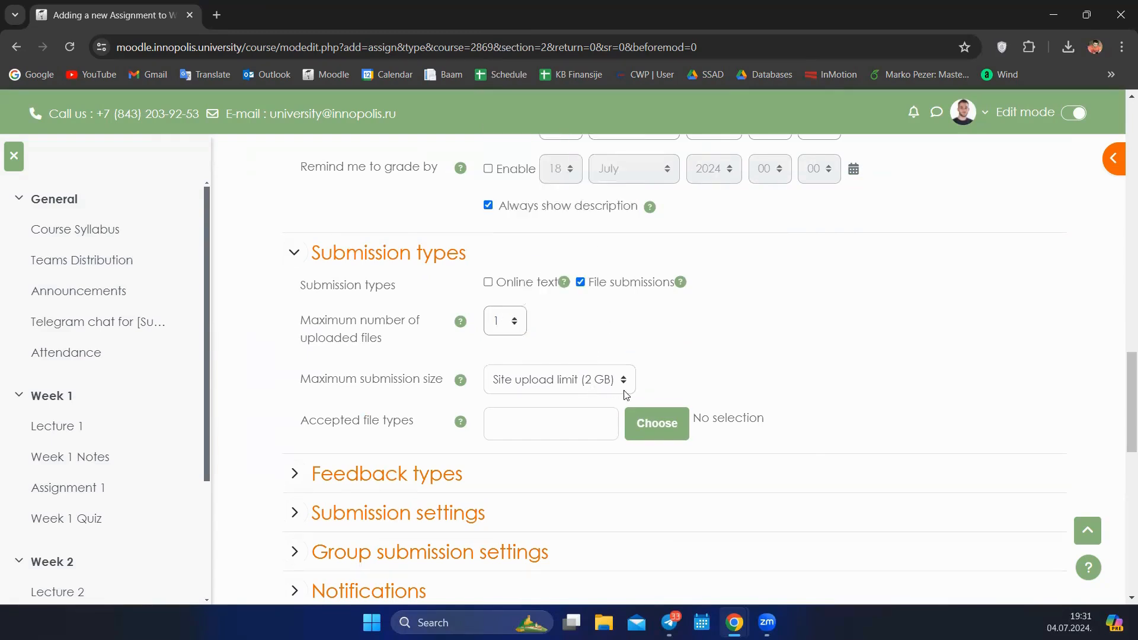
Restrict the accepted file types to PDF document (.pdf) and save the selection.
scroll(599, 379, down, 3)
scroll(577, 363, up, 4)
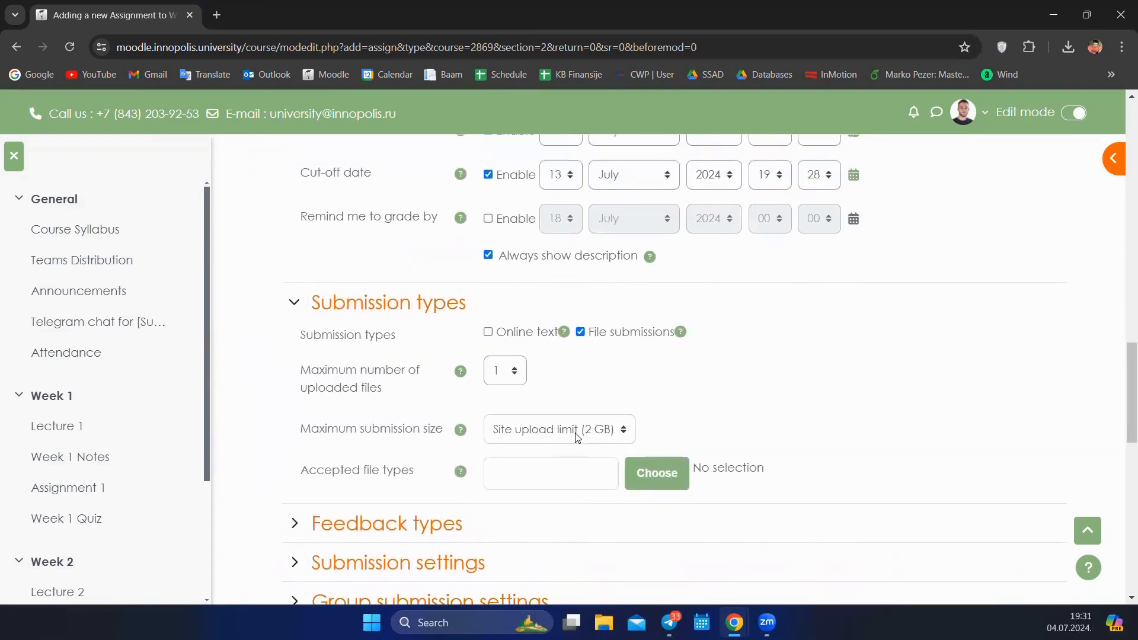
click(549, 471)
scroll(533, 450, down, 2)
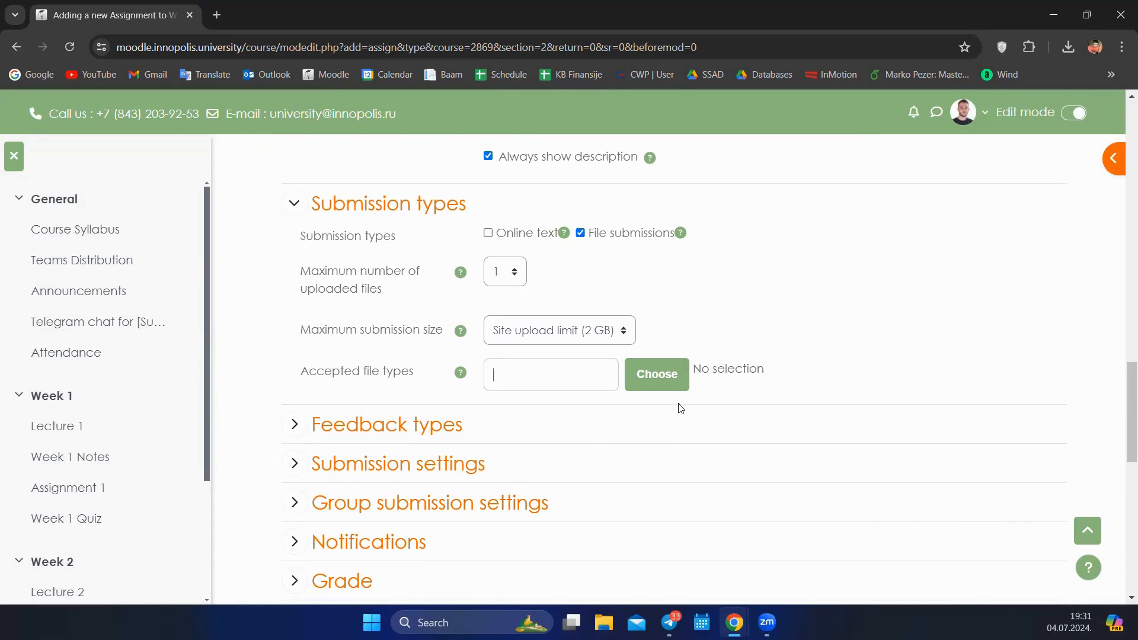
click(680, 384)
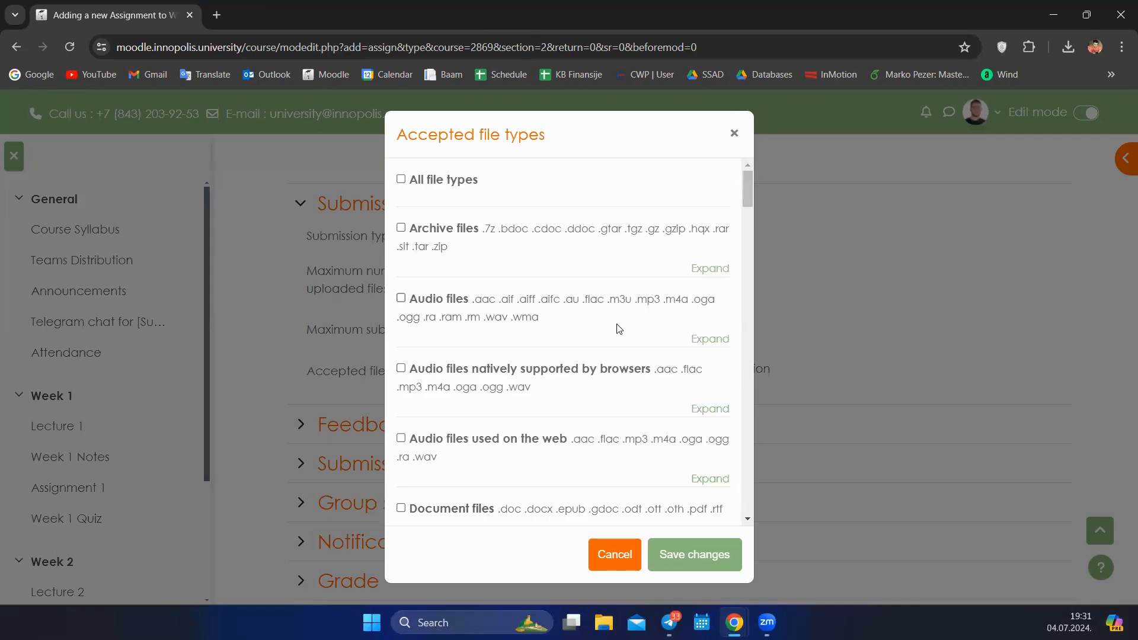
scroll(615, 325, down, 3)
click(422, 315)
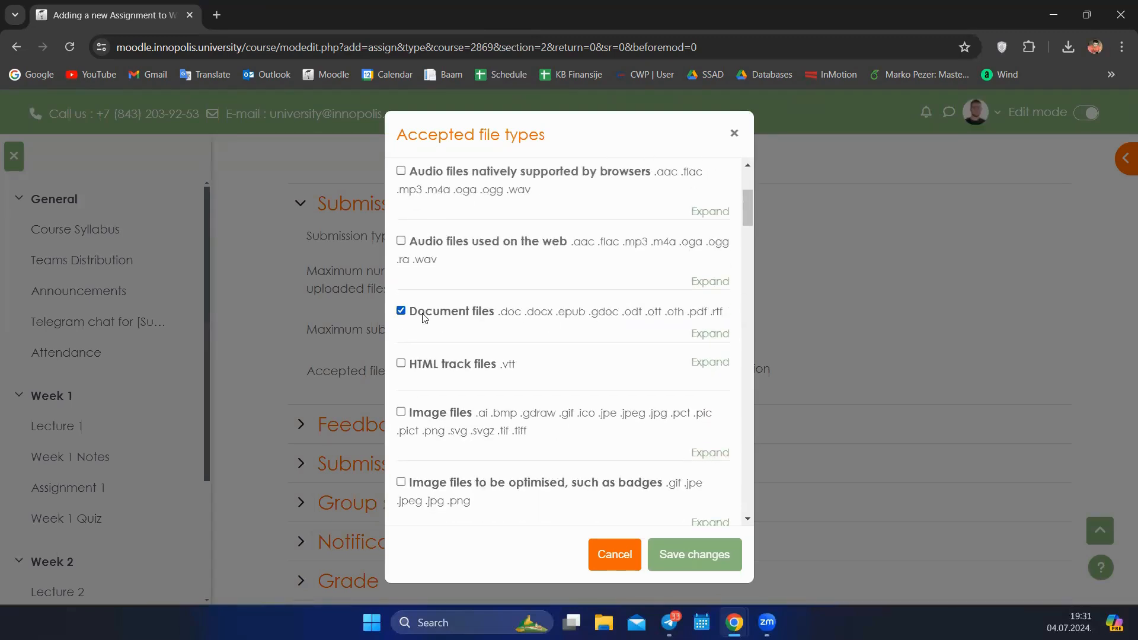
click(711, 333)
scroll(593, 350, down, 3)
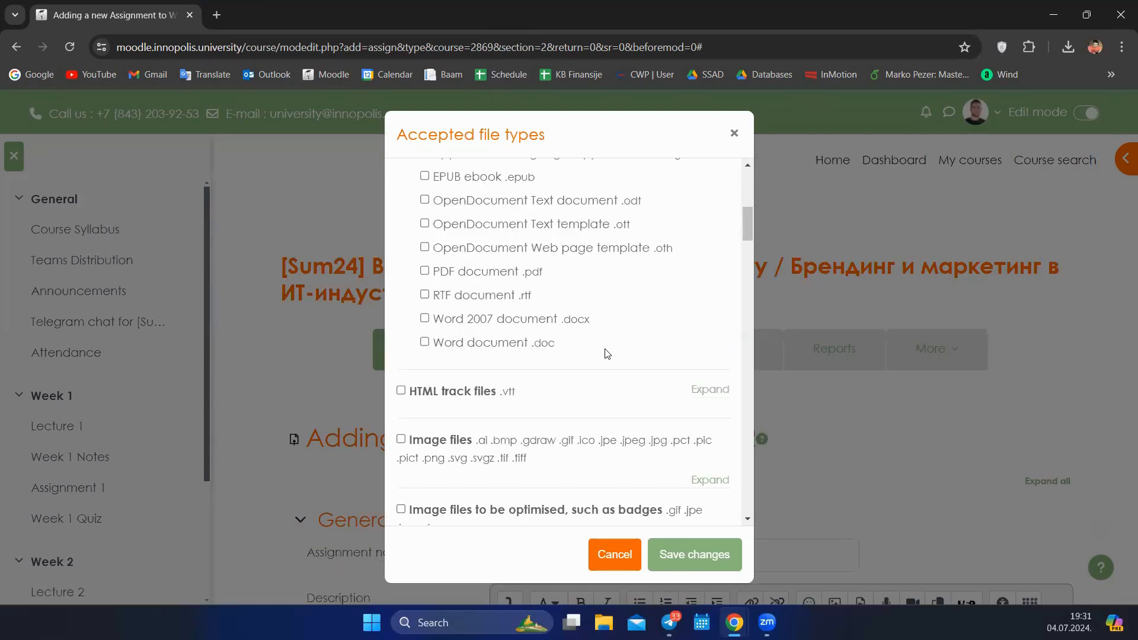
scroll(592, 349, up, 1)
scroll(587, 353, up, 1)
click(482, 370)
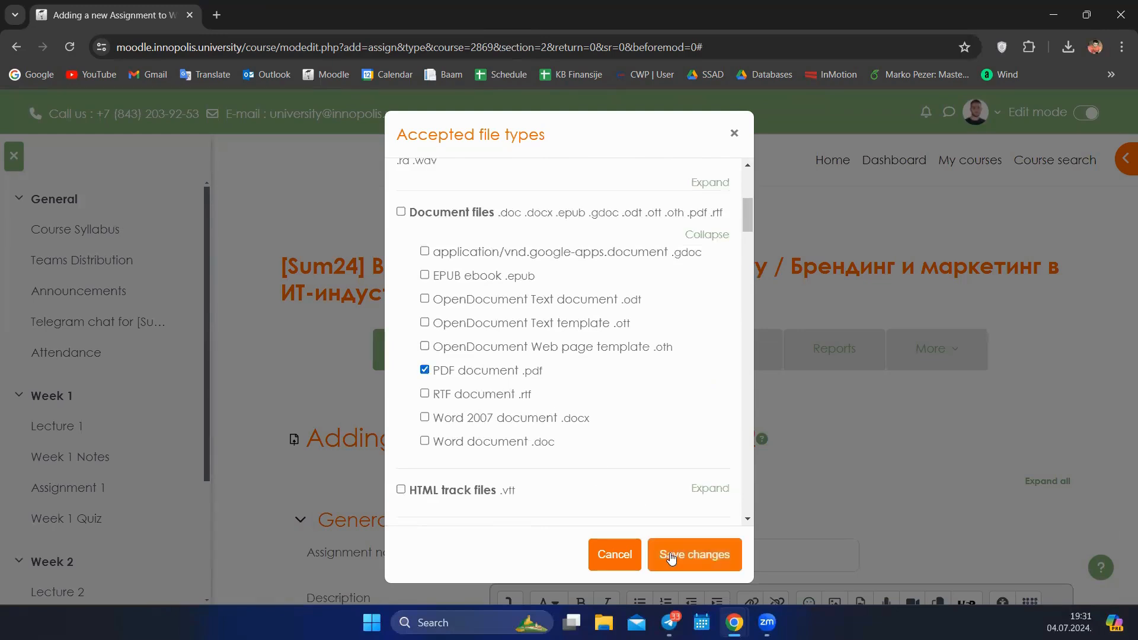
click(672, 557)
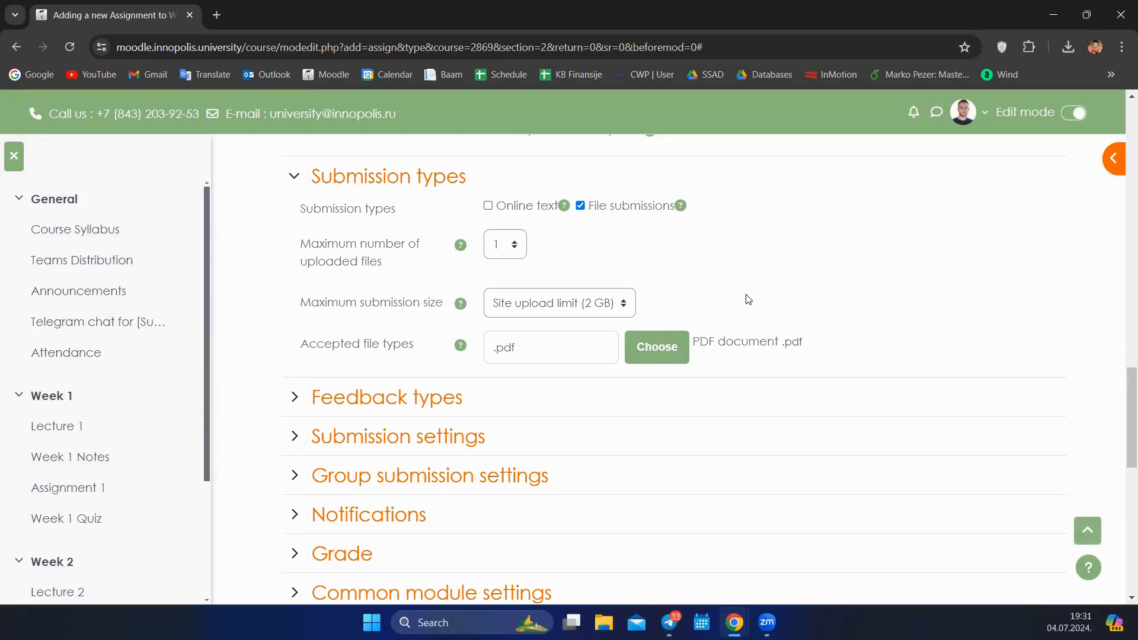
Clear and re-enter .pdf as the accepted file type, and expand the Feedback types section.
scroll(559, 356, down, 2)
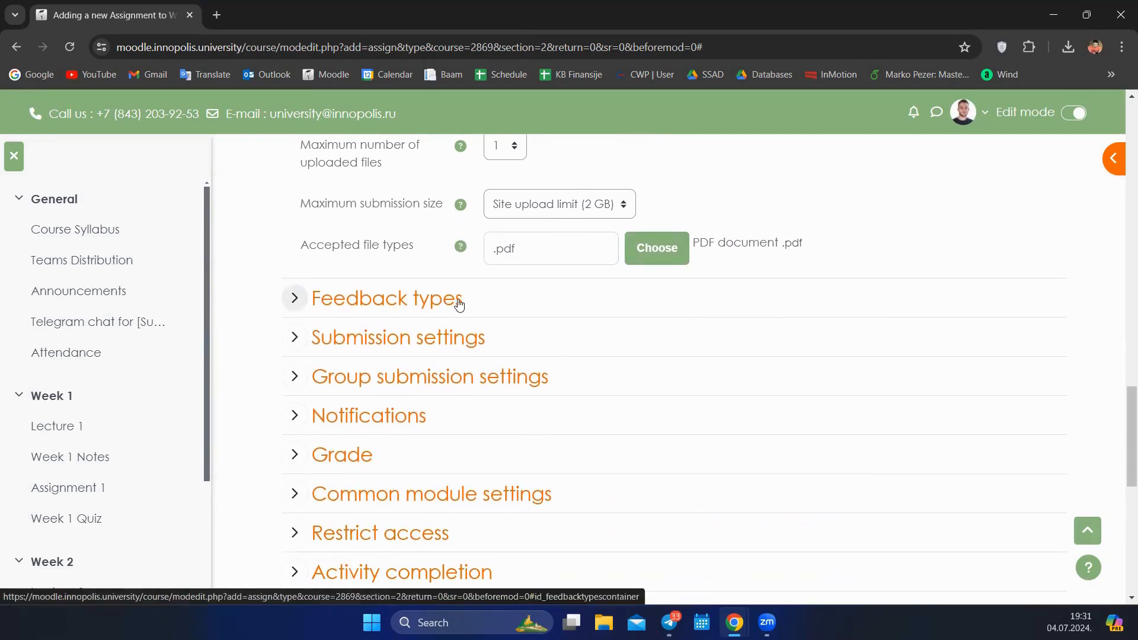
scroll(533, 309, up, 3)
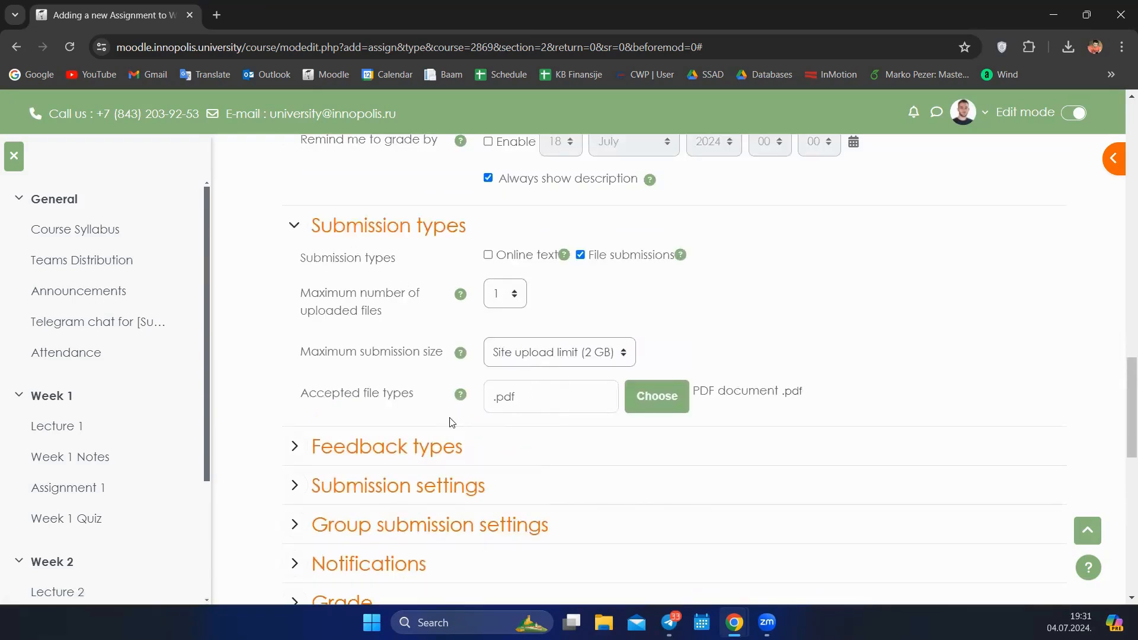
key(ctrl+a)
key(BackSpace)
scroll(494, 414, down, 1)
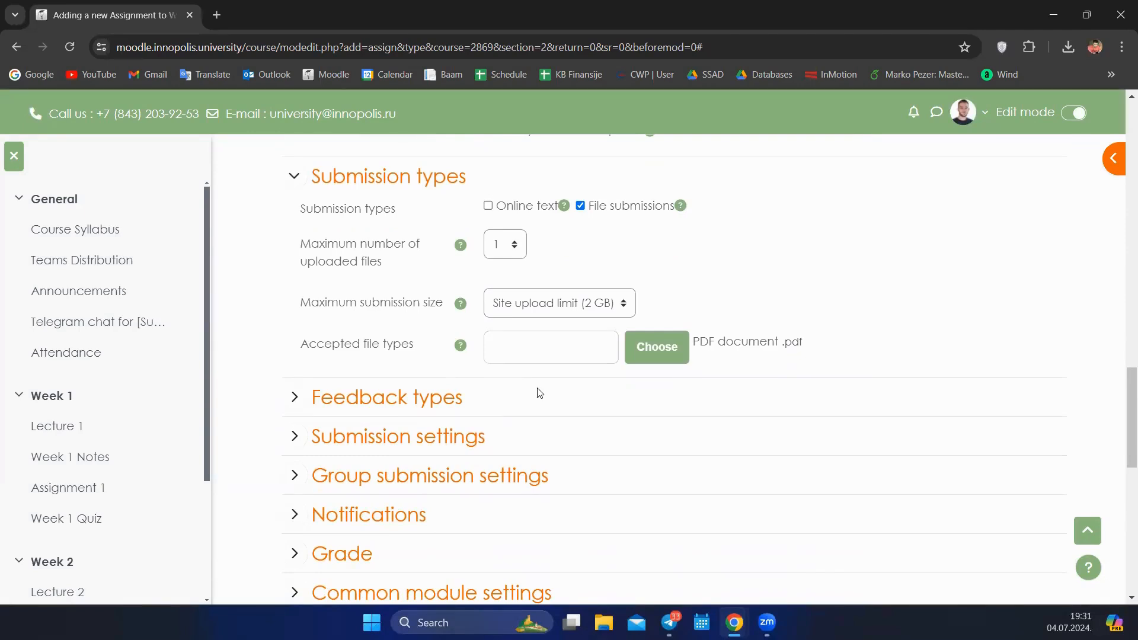
click(394, 398)
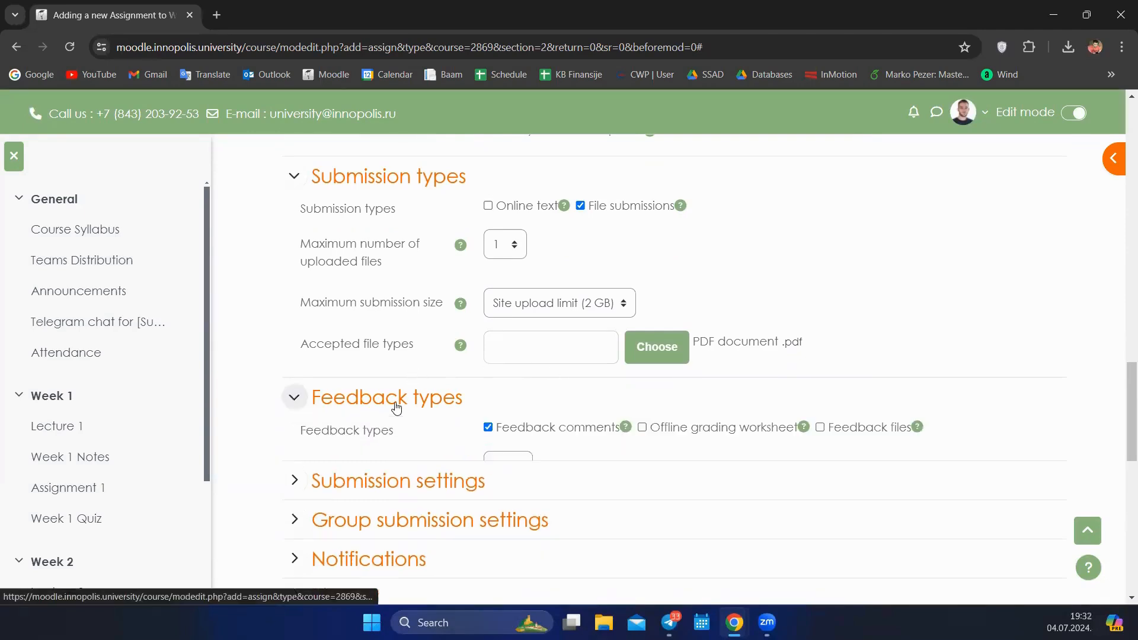
click(511, 348)
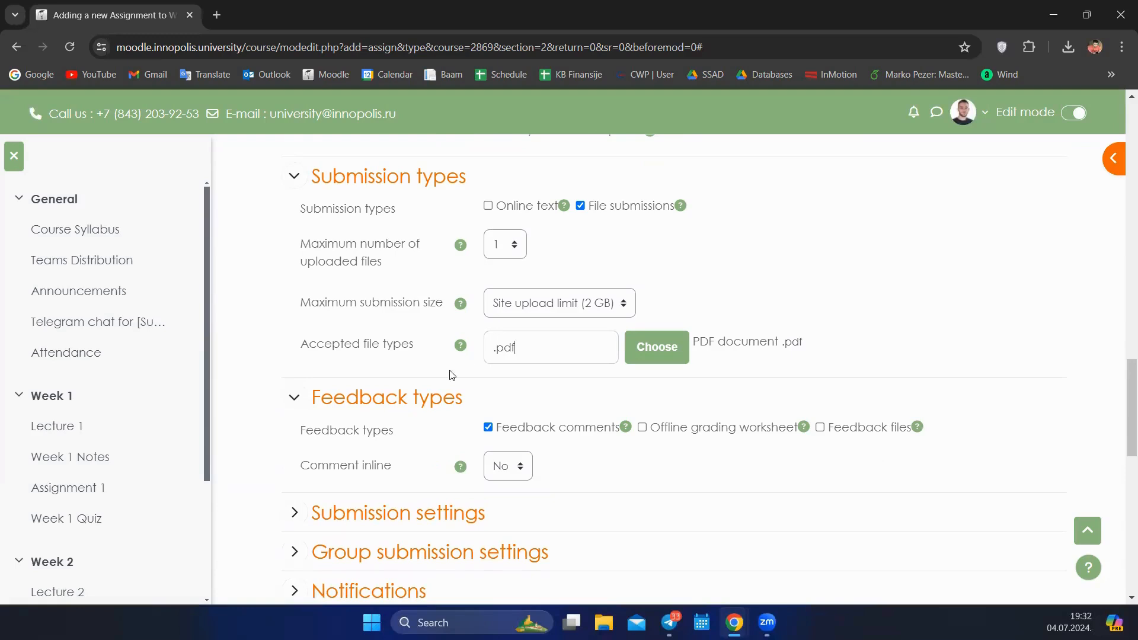
Examine the available feedback types and the comment inline setting.
scroll(453, 375, down, 2)
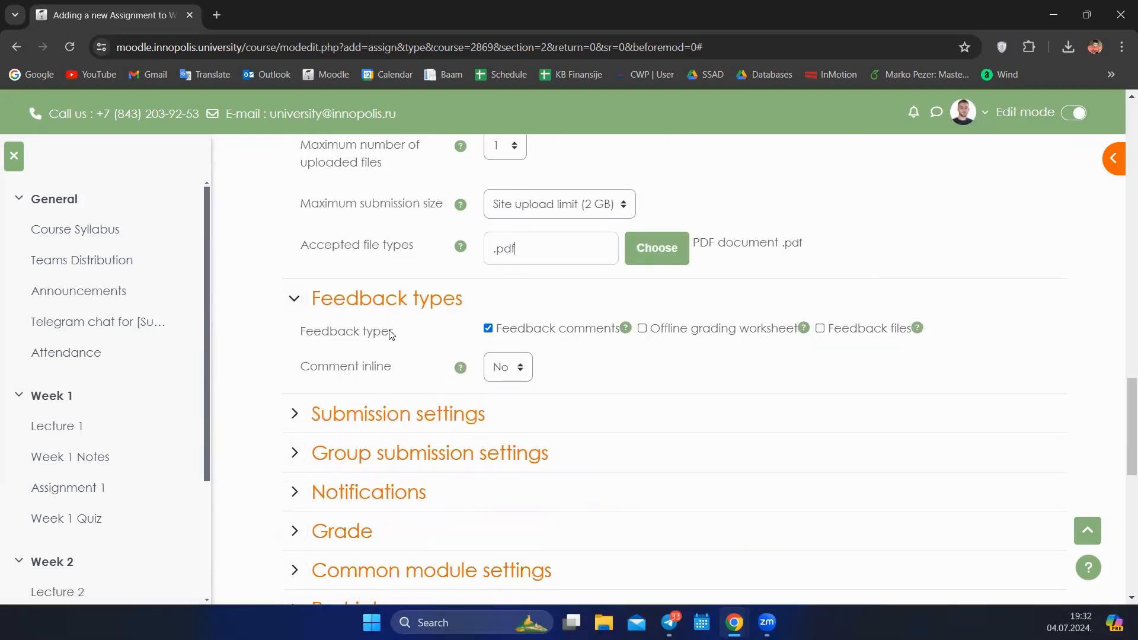
drag(306, 332, 425, 330)
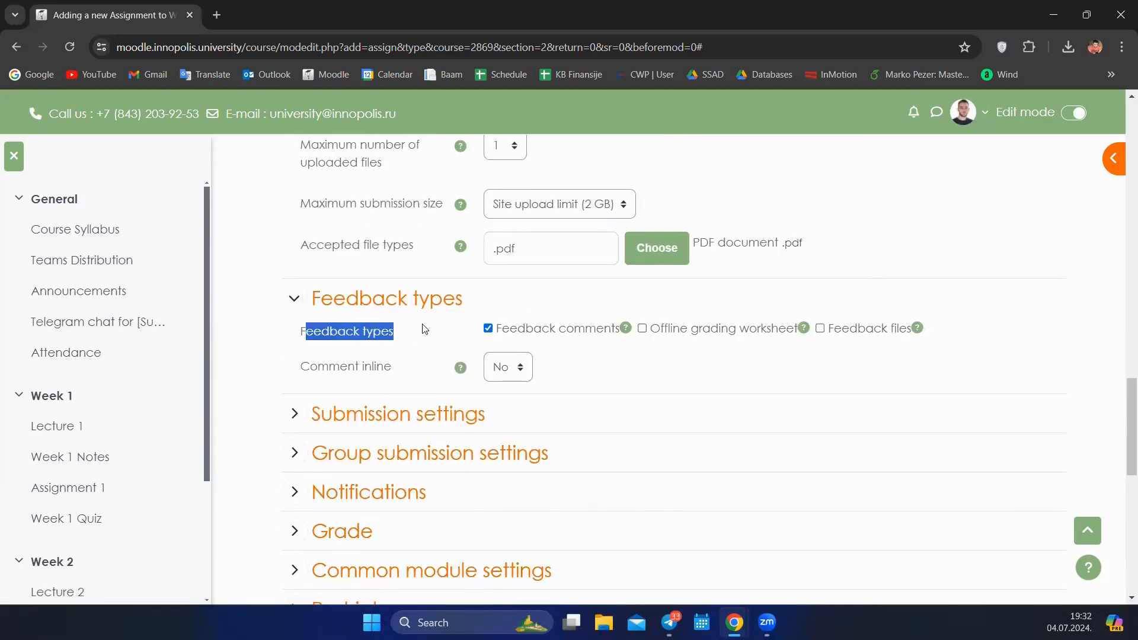
click(425, 330)
mouse_move(302, 333)
mouse_down()
mouse_move(402, 330)
mouse_move(300, 333)
mouse_up()
click(406, 335)
click(307, 342)
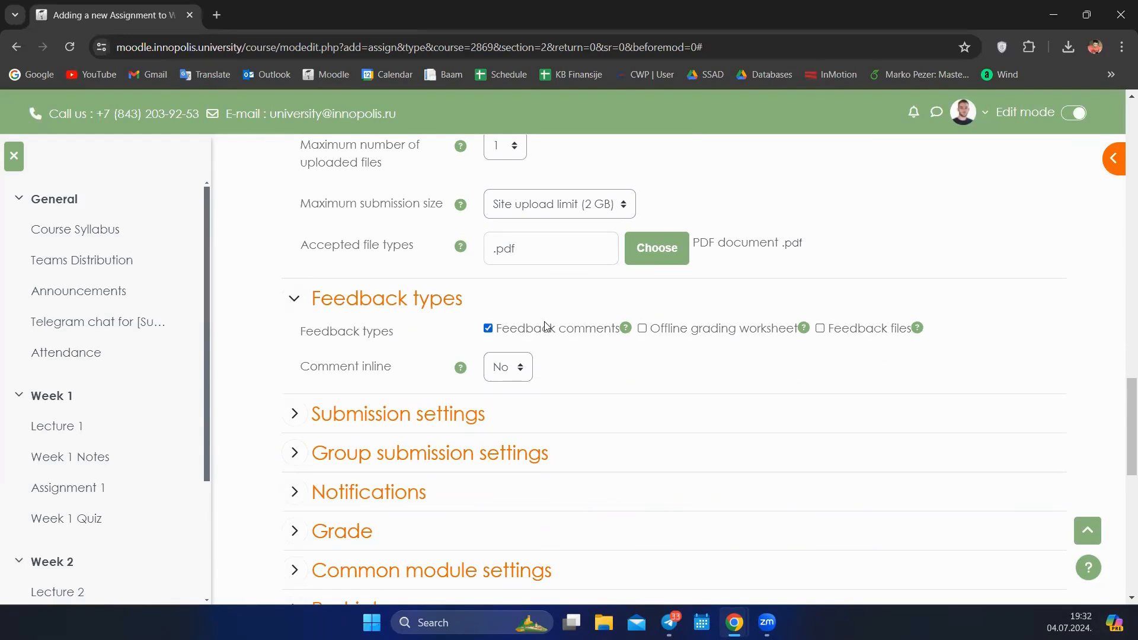
scroll(542, 329, down, 2)
scroll(541, 356, up, 3)
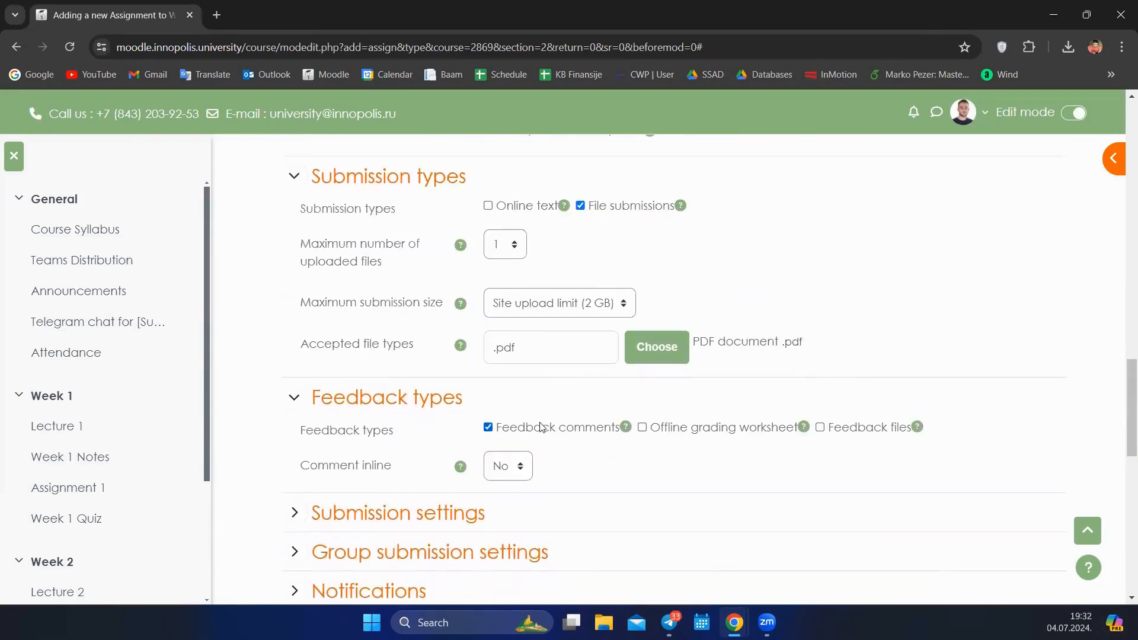
scroll(539, 433, down, 1)
scroll(538, 432, down, 1)
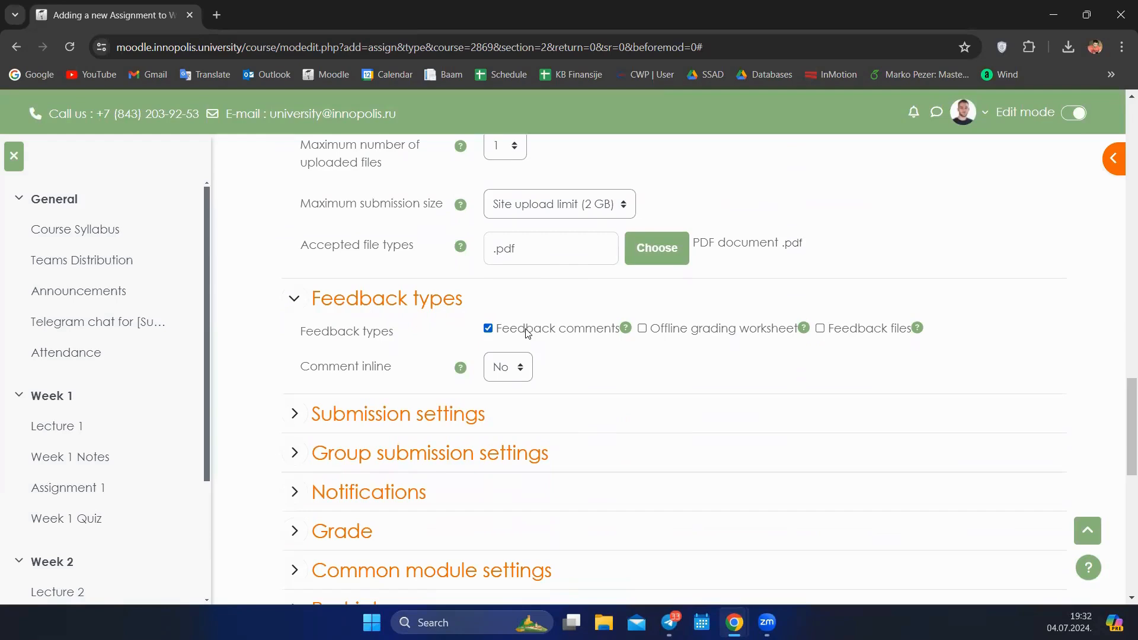
scroll(516, 332, down, 2)
scroll(510, 317, up, 2)
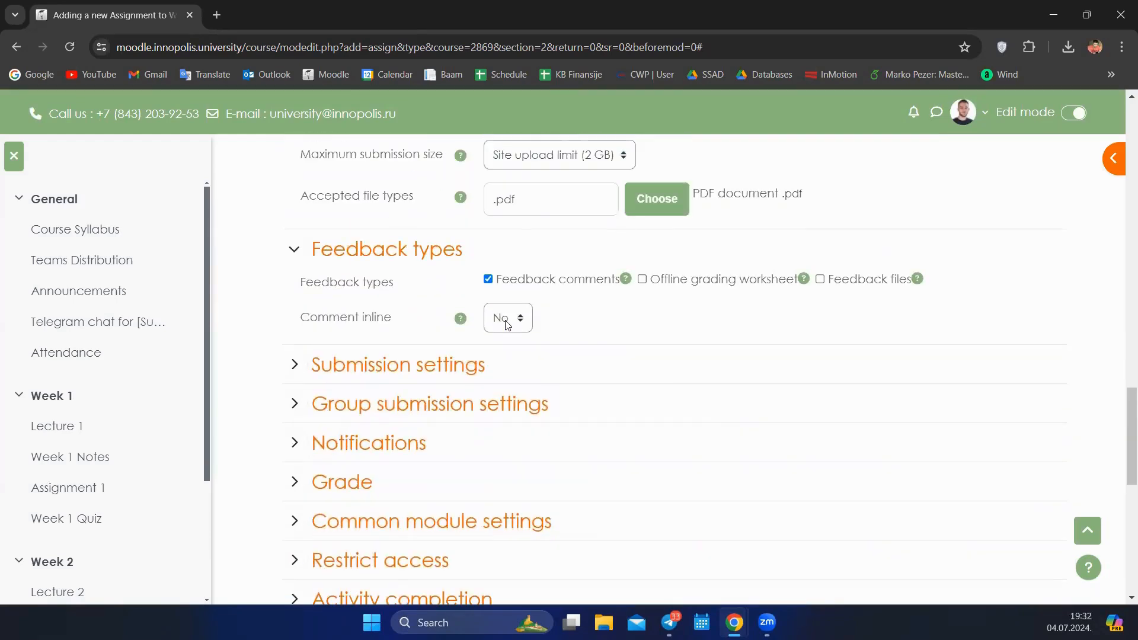
Expand the Submission settings section and examine the submit button requirement for students.
click(399, 368)
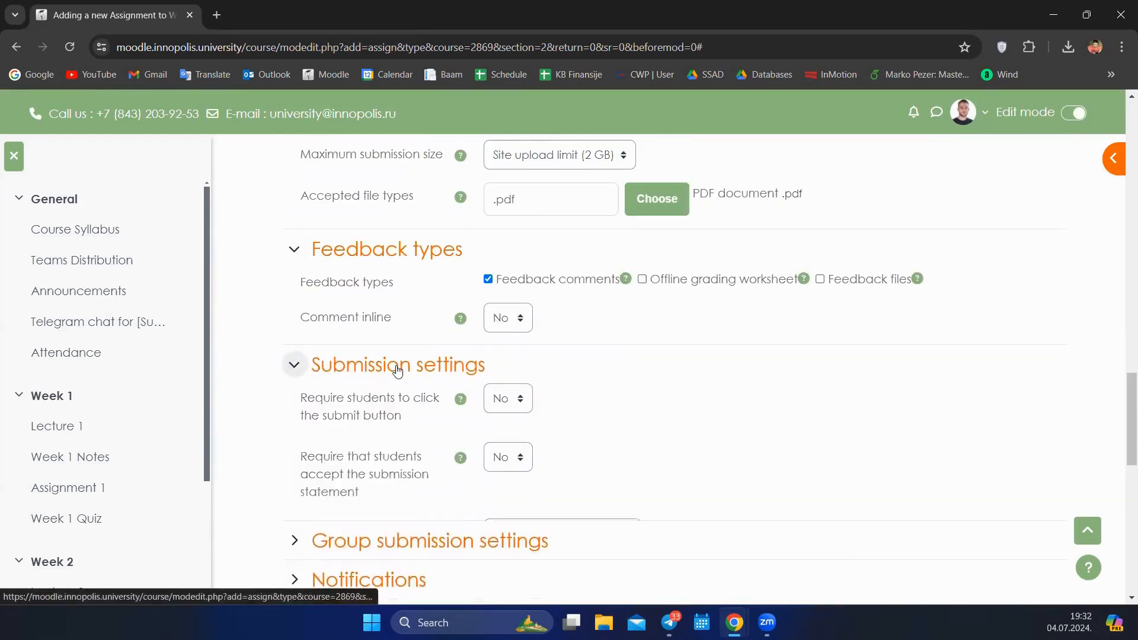
scroll(415, 374, down, 2)
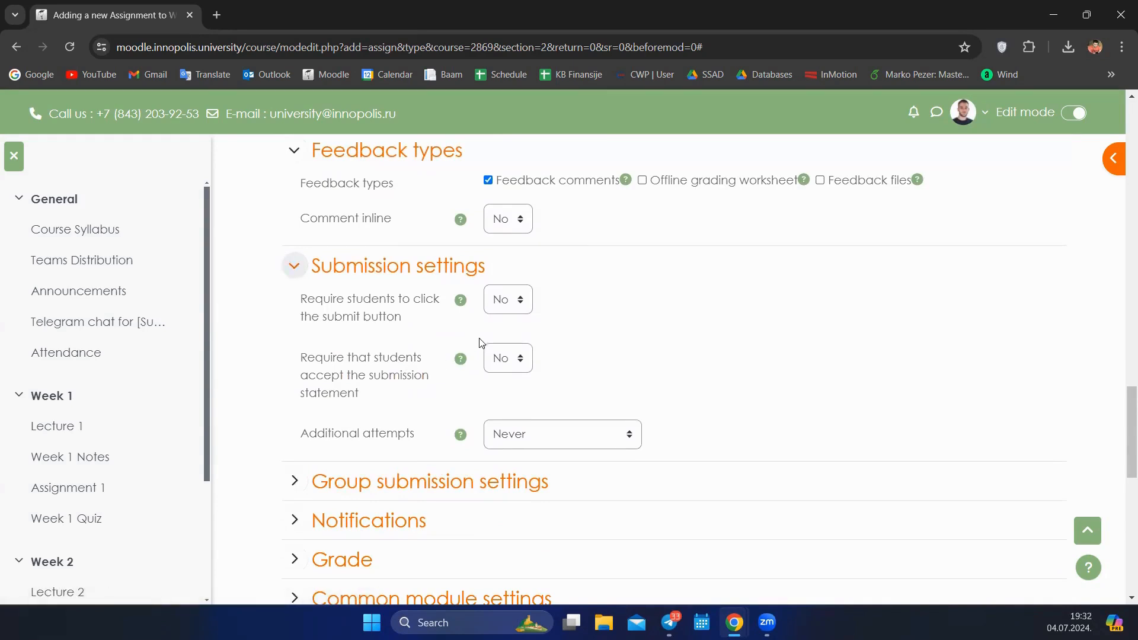
drag(306, 302, 277, 295)
click(416, 319)
click(299, 297)
triple_click(301, 302)
click(430, 309)
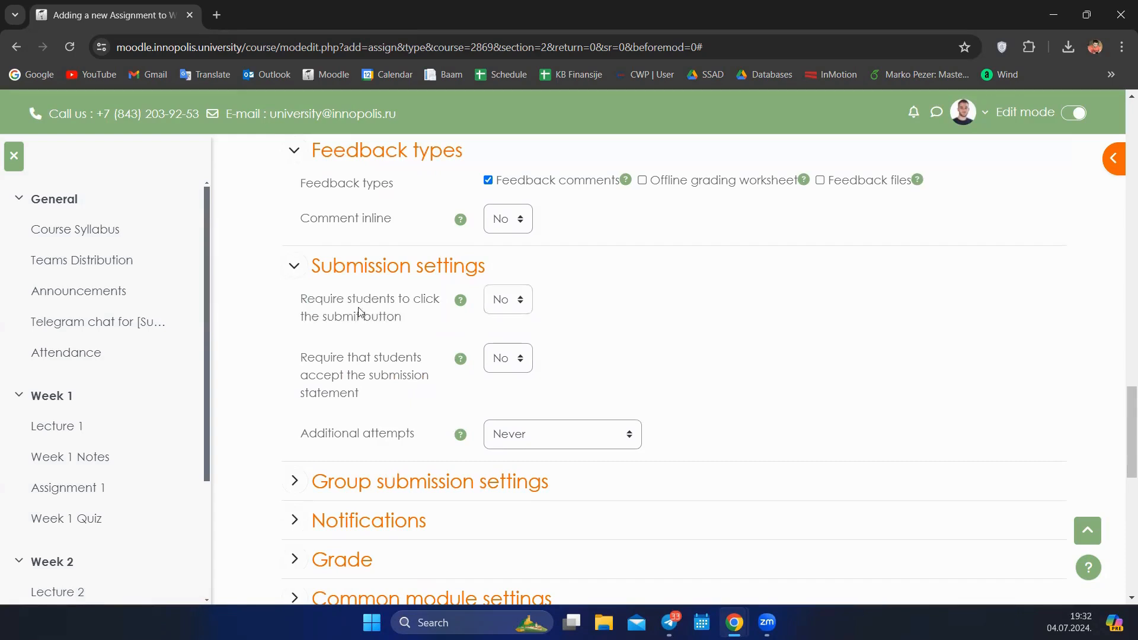
drag(431, 309, 448, 328)
click(262, 286)
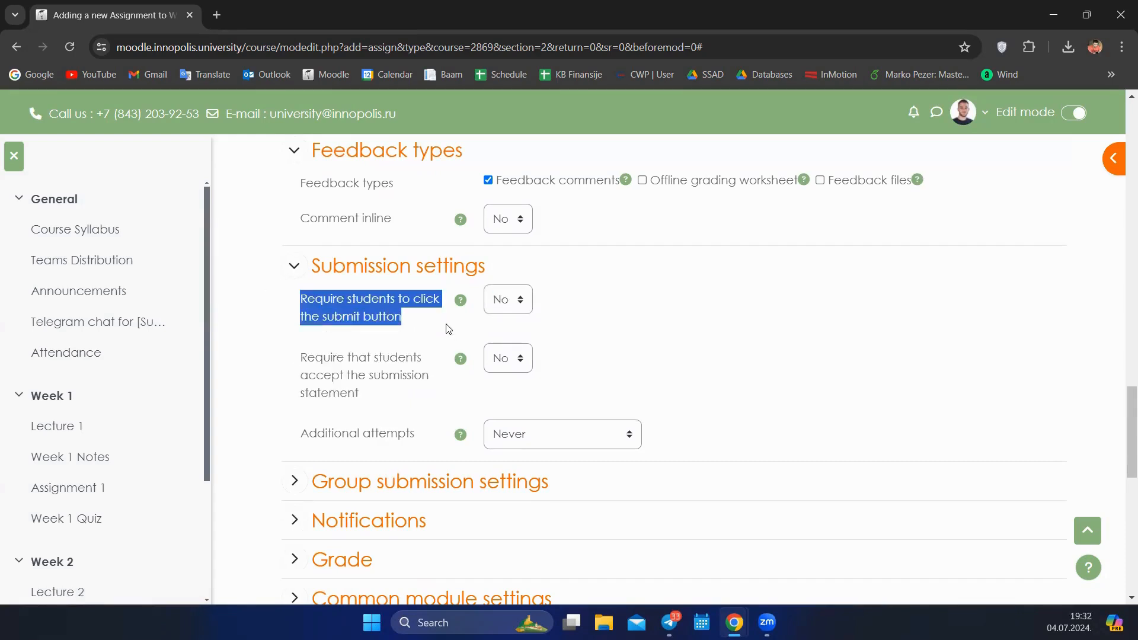
click(435, 326)
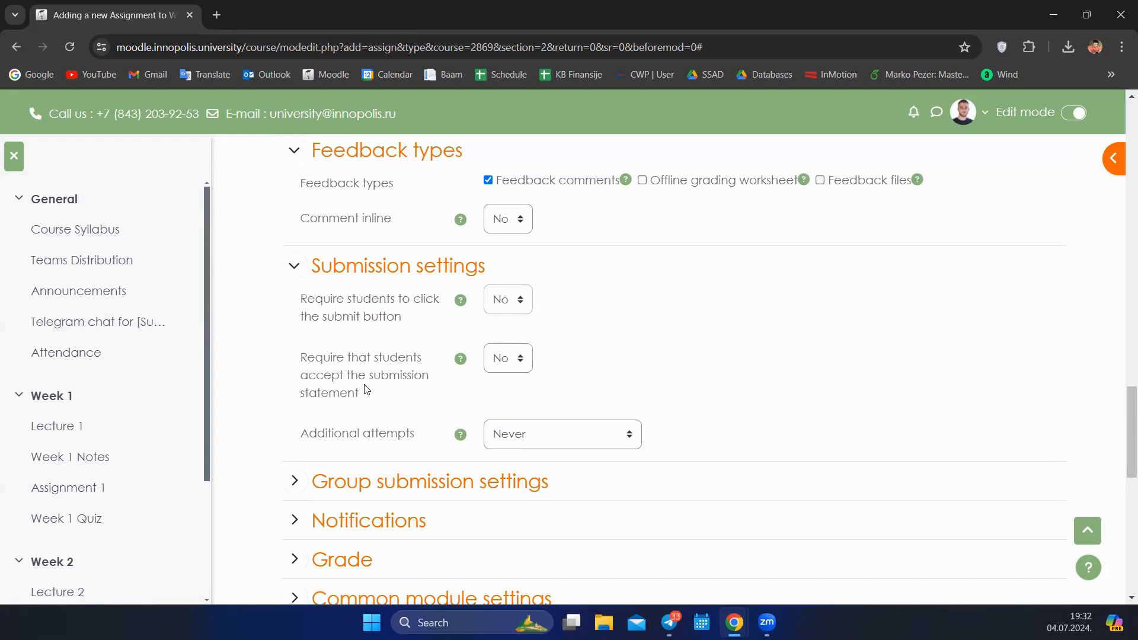
Try requiring students to accept the submission statement, and set that requirement back to No.
drag(362, 399, 304, 360)
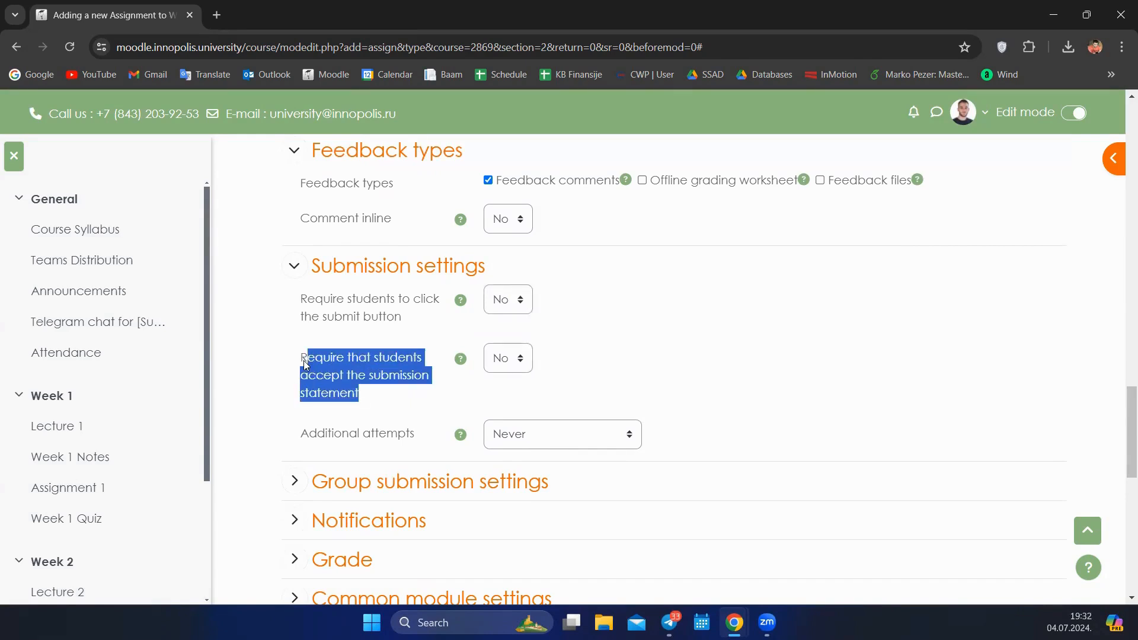
click(296, 360)
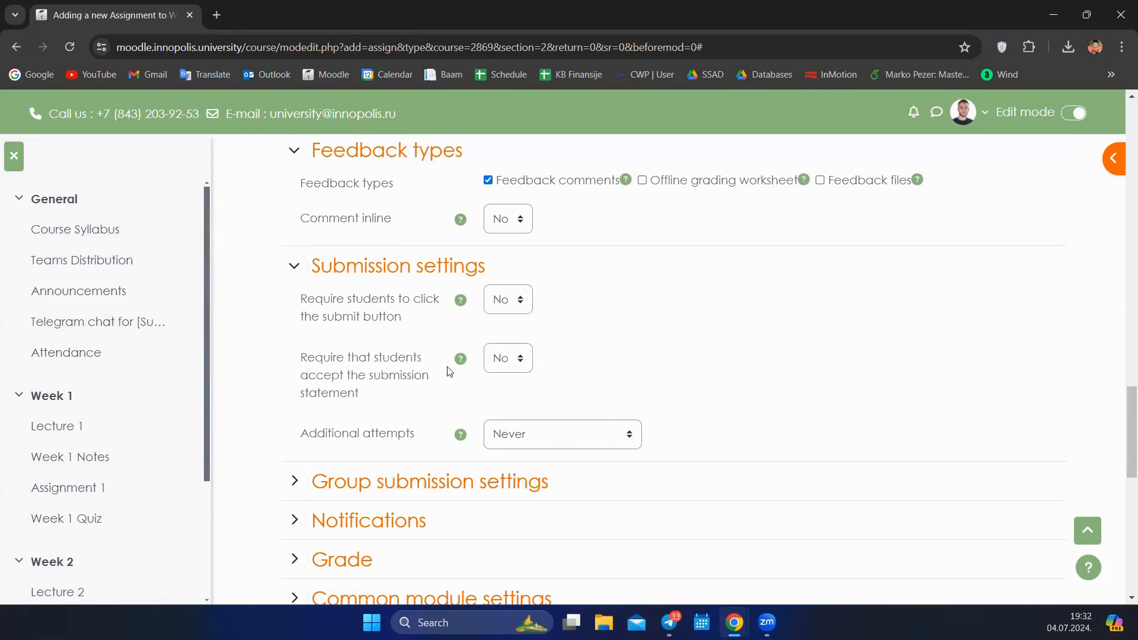
scroll(363, 325, down, 1)
click(515, 315)
click(516, 346)
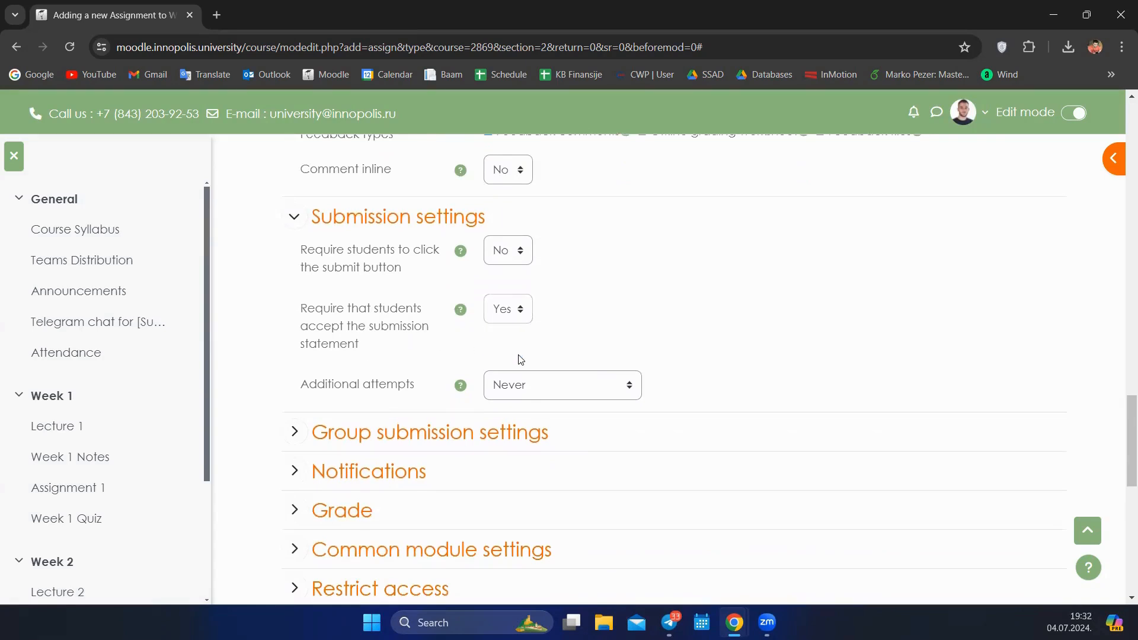
click(519, 317)
click(511, 332)
Examine the options available for additional attempts in the submission settings.
click(508, 396)
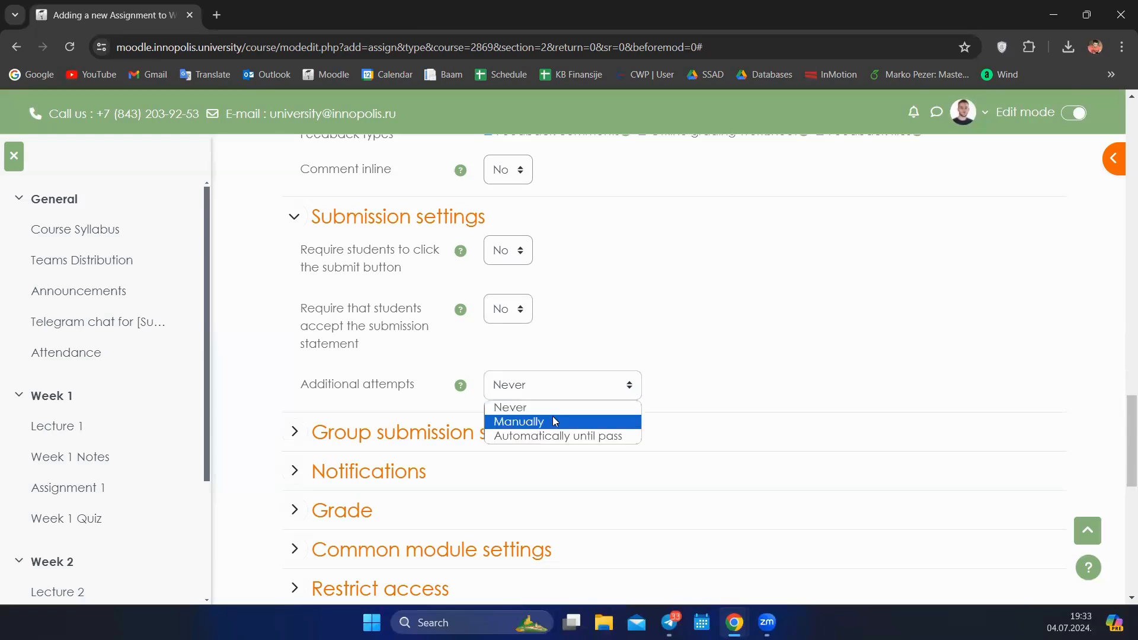
click(560, 354)
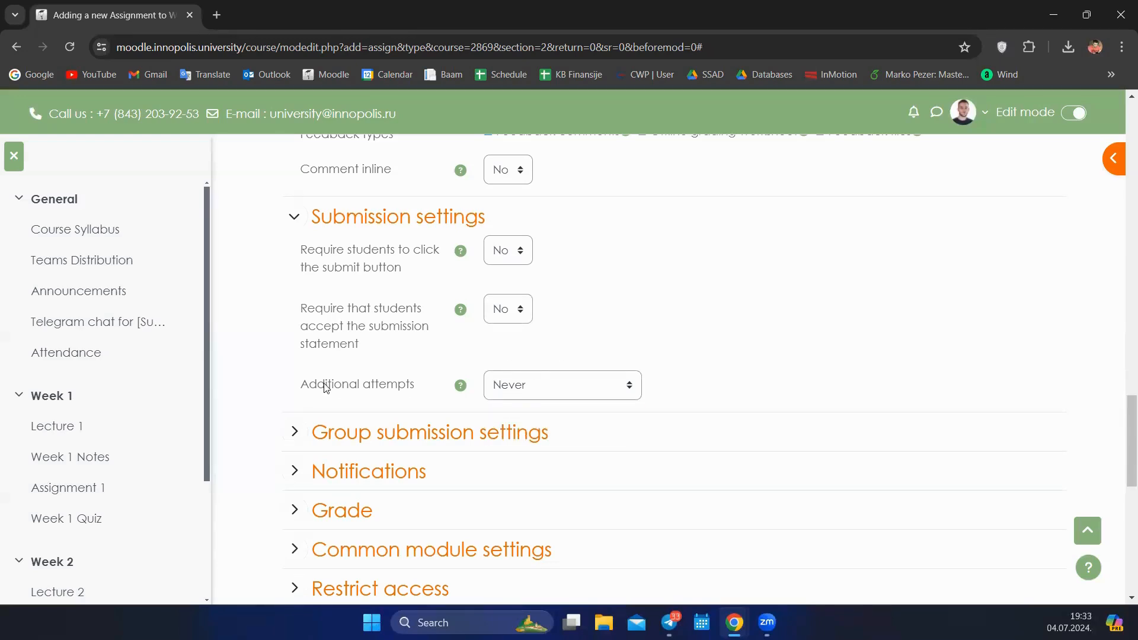
drag(325, 388, 412, 384)
click(432, 389)
scroll(463, 393, down, 2)
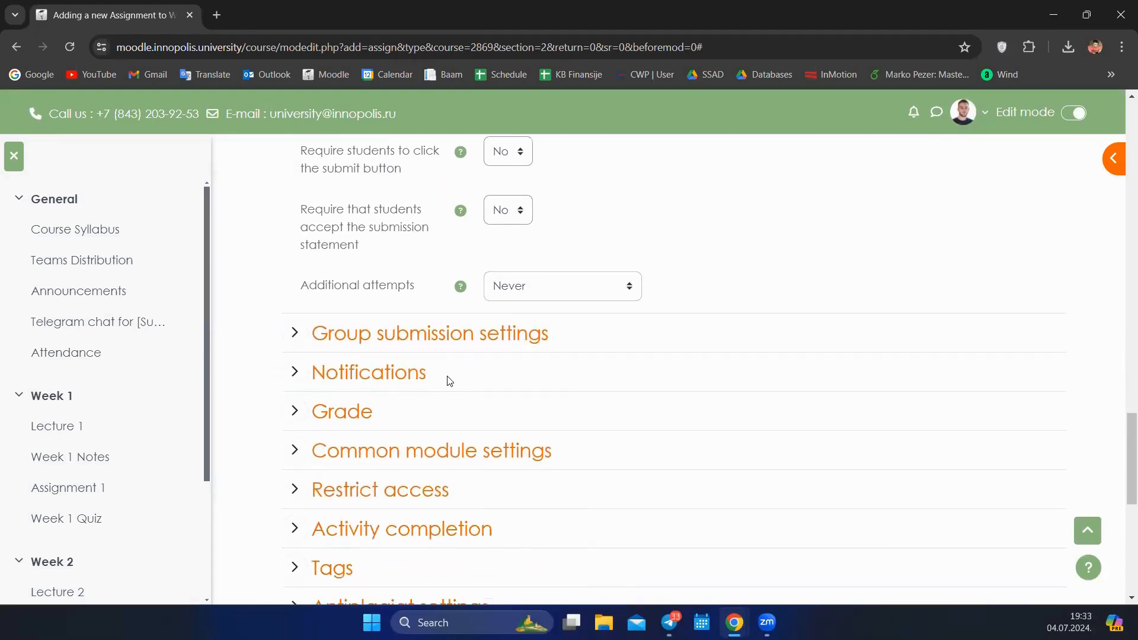
scroll(427, 348, down, 2)
scroll(437, 372, up, 2)
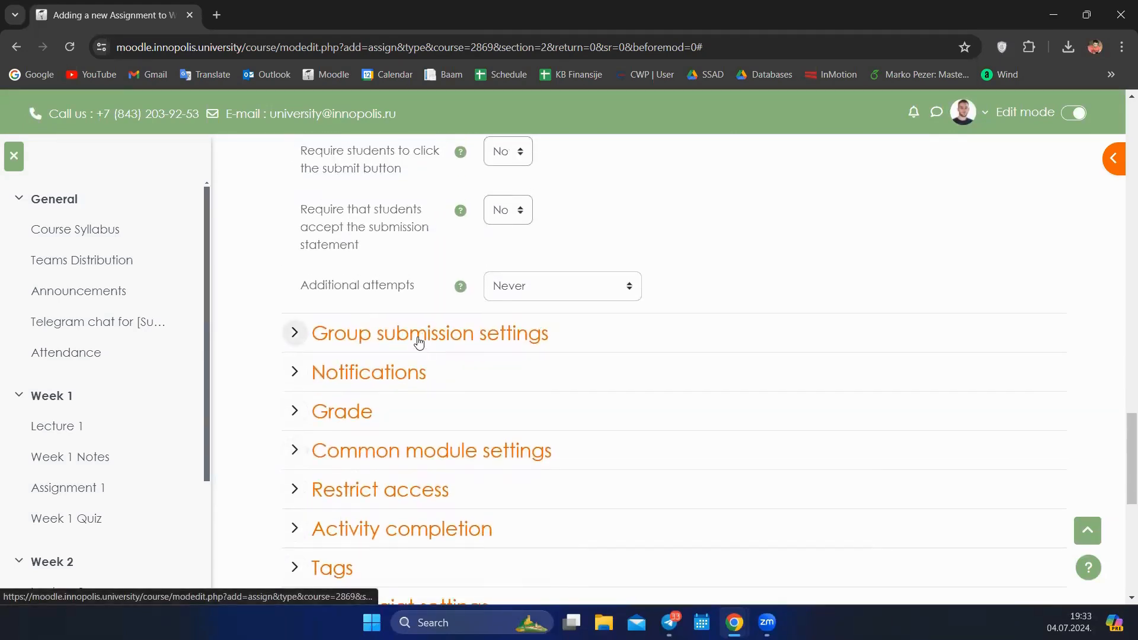
Expand the Group submission settings section and set students to submit in groups to Yes.
scroll(419, 343, down, 2)
click(398, 244)
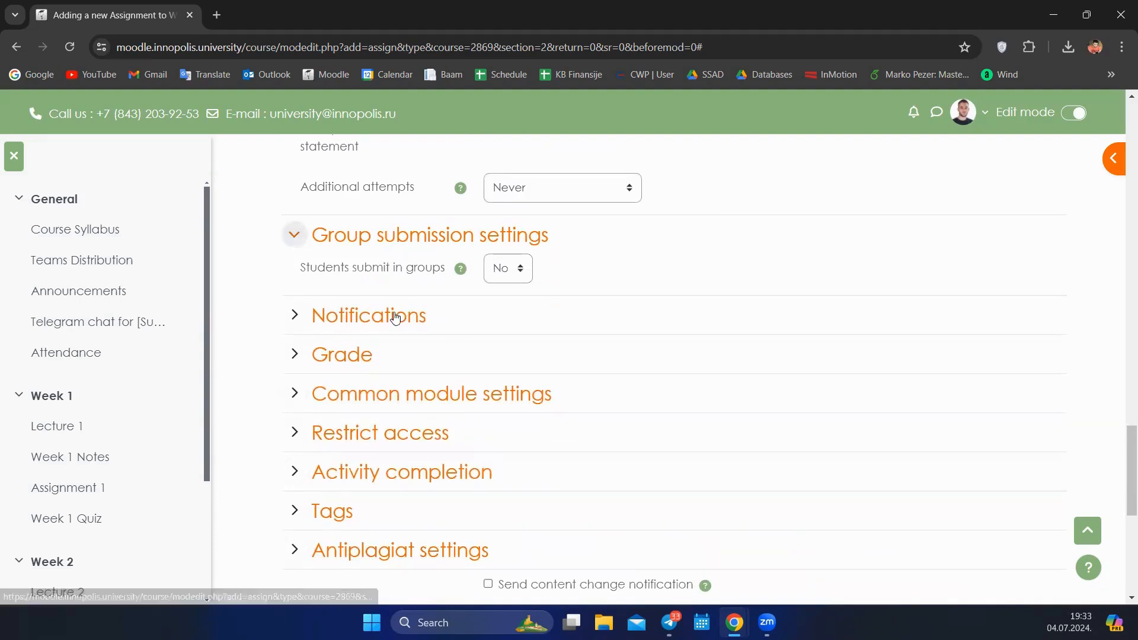
click(332, 237)
click(332, 237)
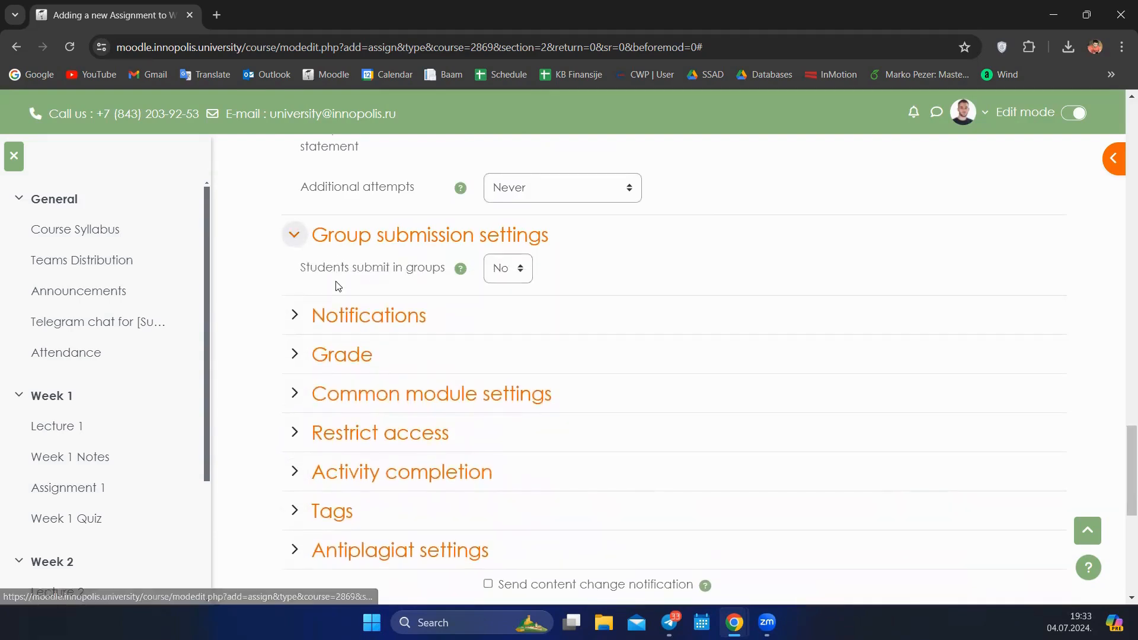
drag(541, 239, 498, 243)
scroll(486, 391, up, 2)
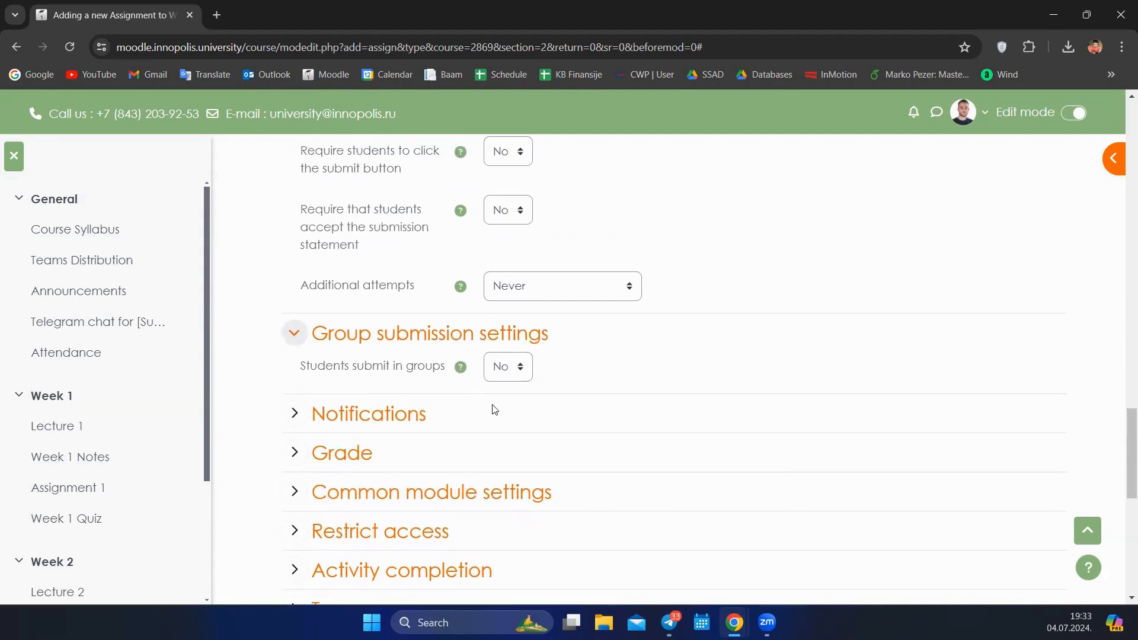
click(515, 370)
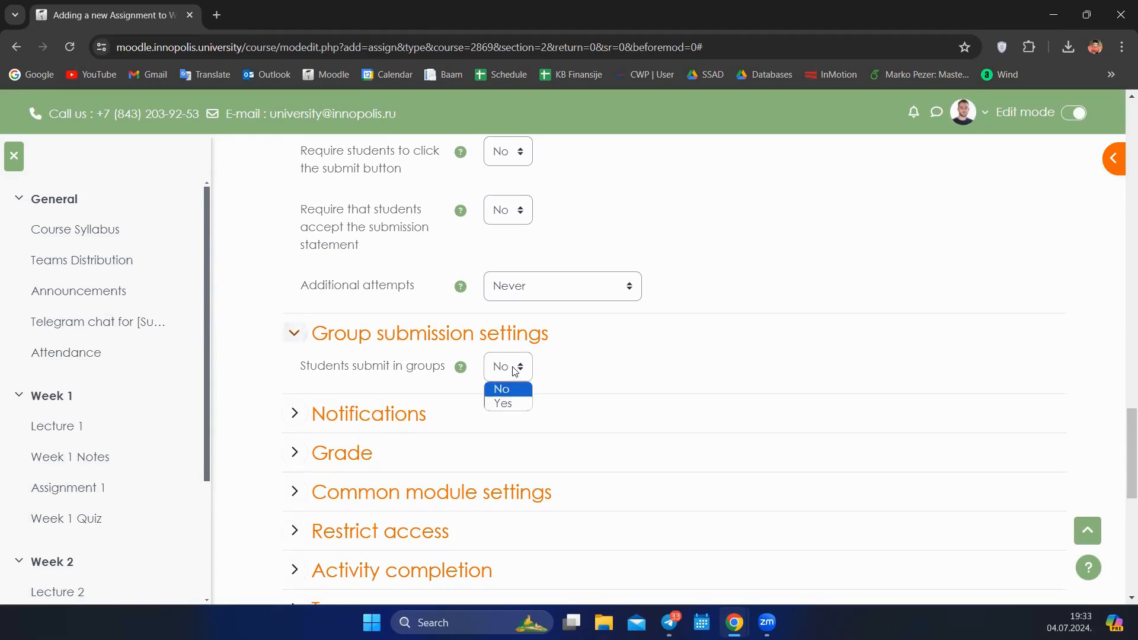
click(520, 404)
scroll(486, 395, down, 2)
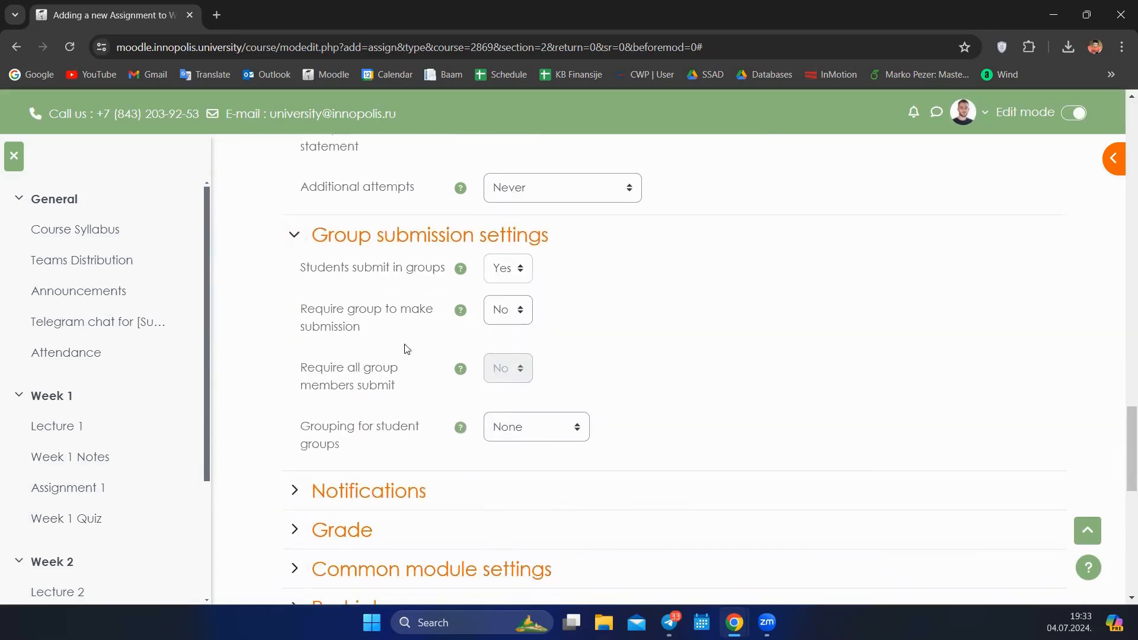
Set the group requirement for making a submission to Yes and review the requirement that all group members submit.
drag(368, 334, 296, 306)
click(297, 306)
drag(376, 328, 399, 335)
click(376, 333)
click(508, 313)
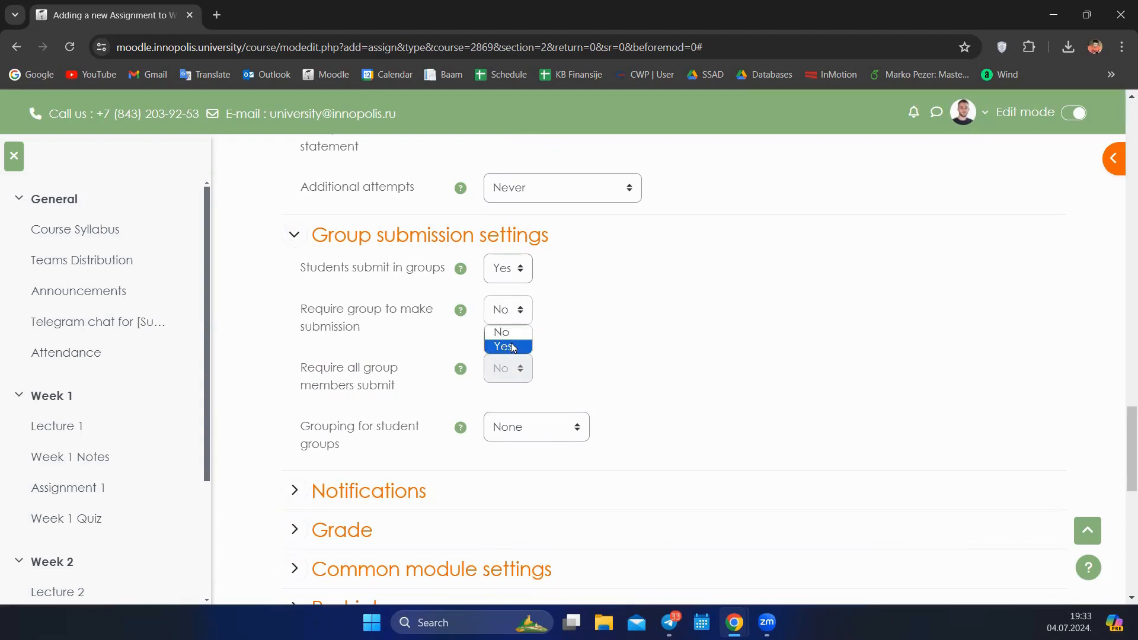
click(514, 347)
drag(402, 387, 293, 365)
click(296, 371)
click(417, 386)
click(328, 381)
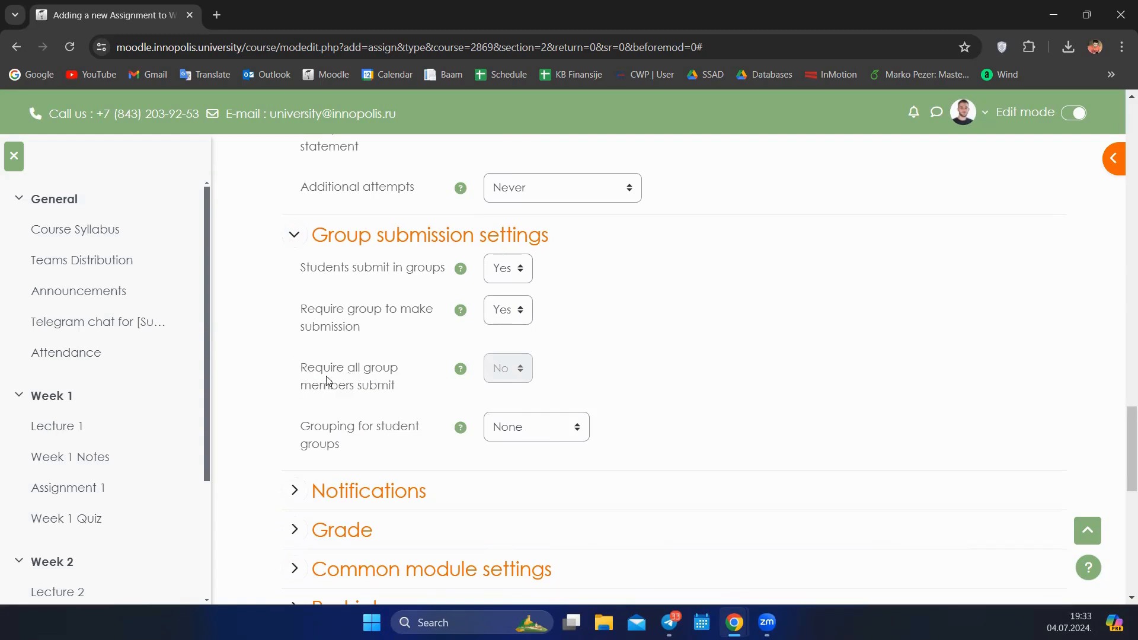
Set the grouping for student groups to Project Teams.
scroll(488, 403, down, 2)
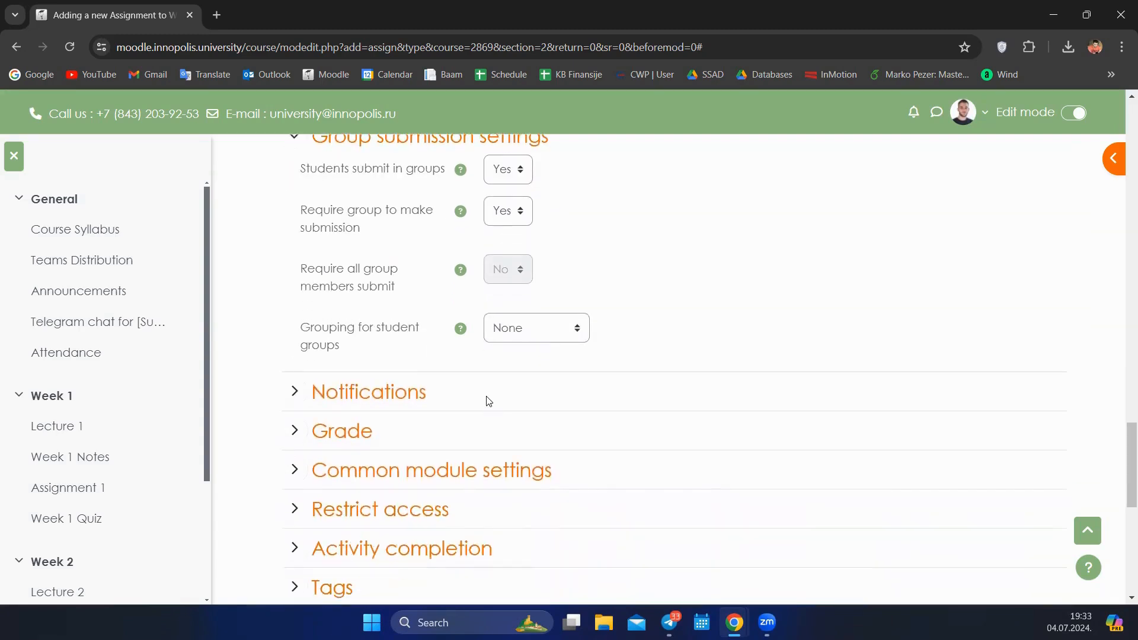
drag(361, 344, 300, 326)
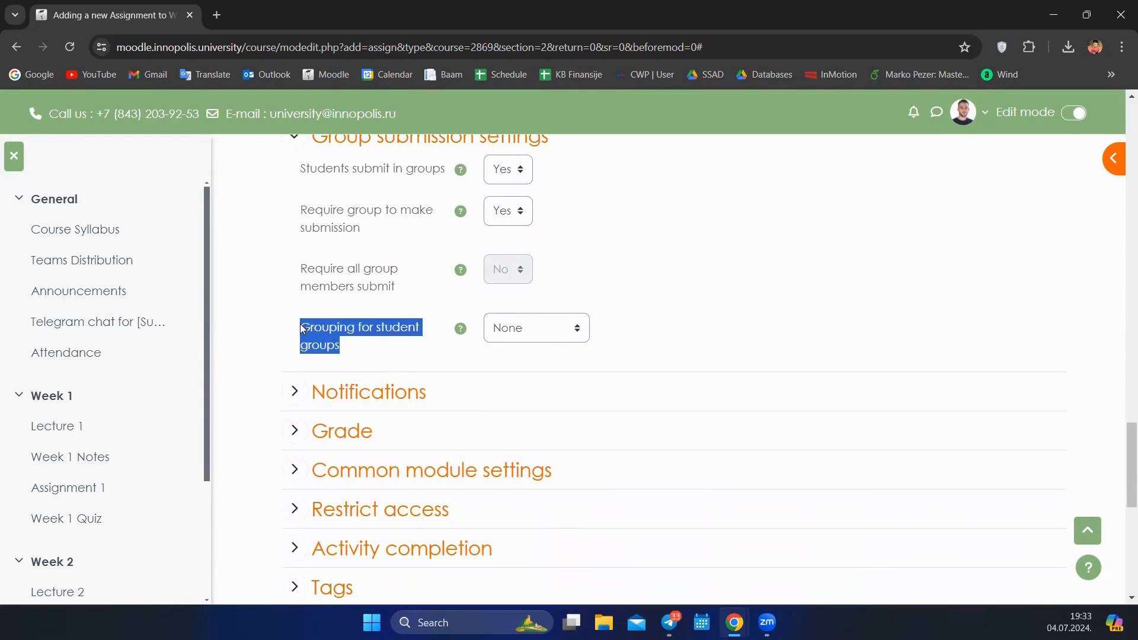
click(308, 346)
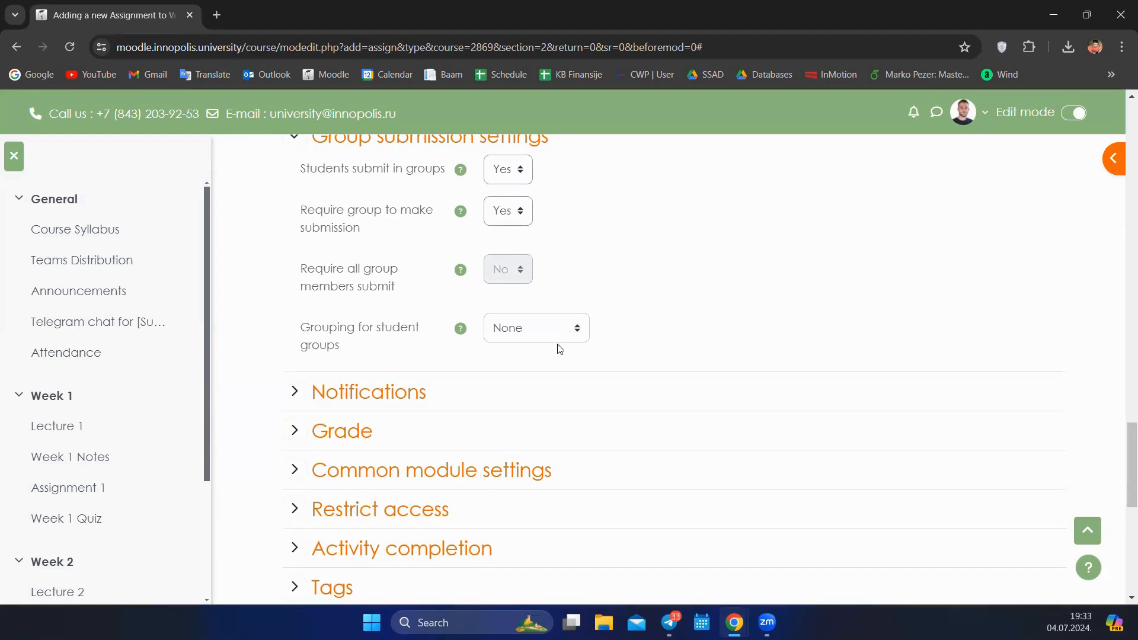
click(576, 331)
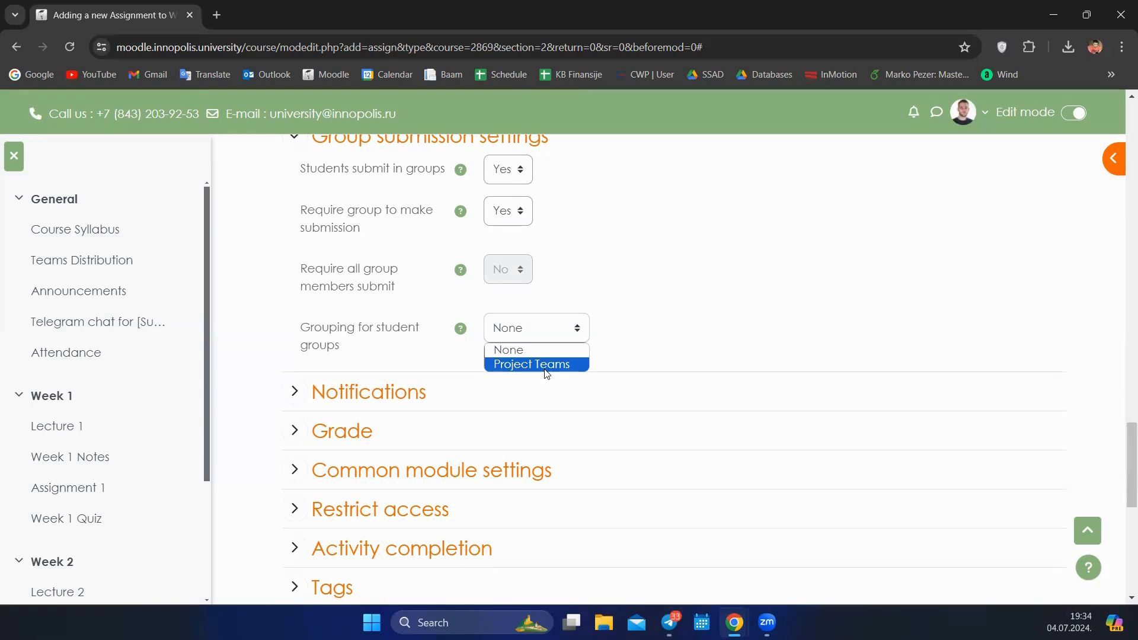
click(546, 367)
click(557, 333)
click(544, 365)
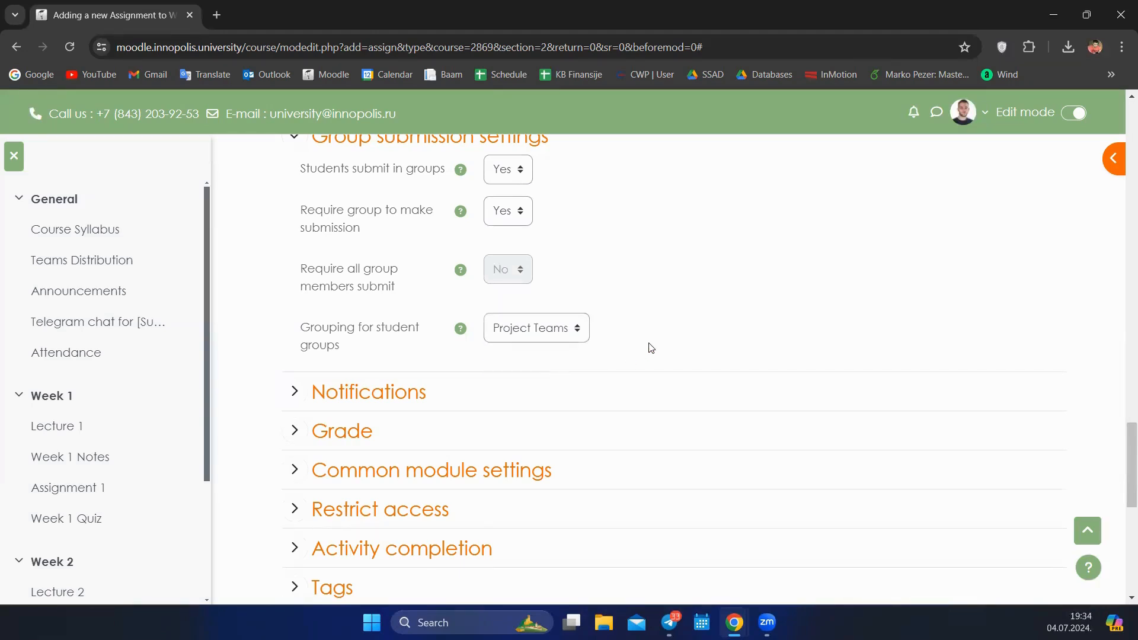
Expand the Notifications section and examine the setting for notifying graders about submissions.
scroll(651, 348, down, 1)
scroll(605, 306, up, 1)
scroll(606, 309, down, 1)
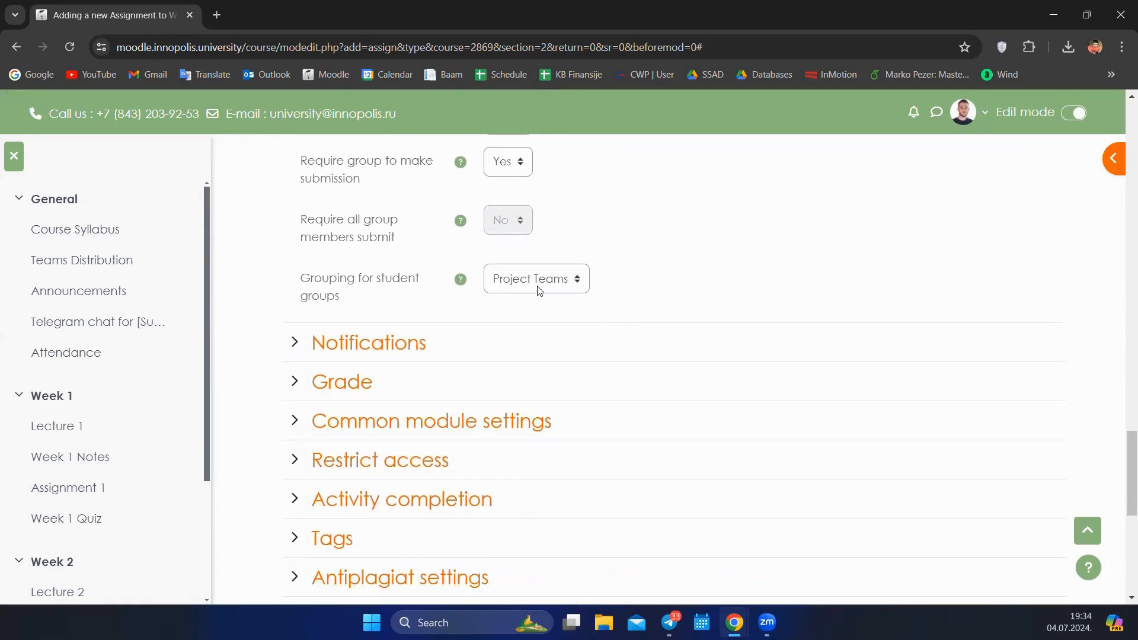
click(346, 354)
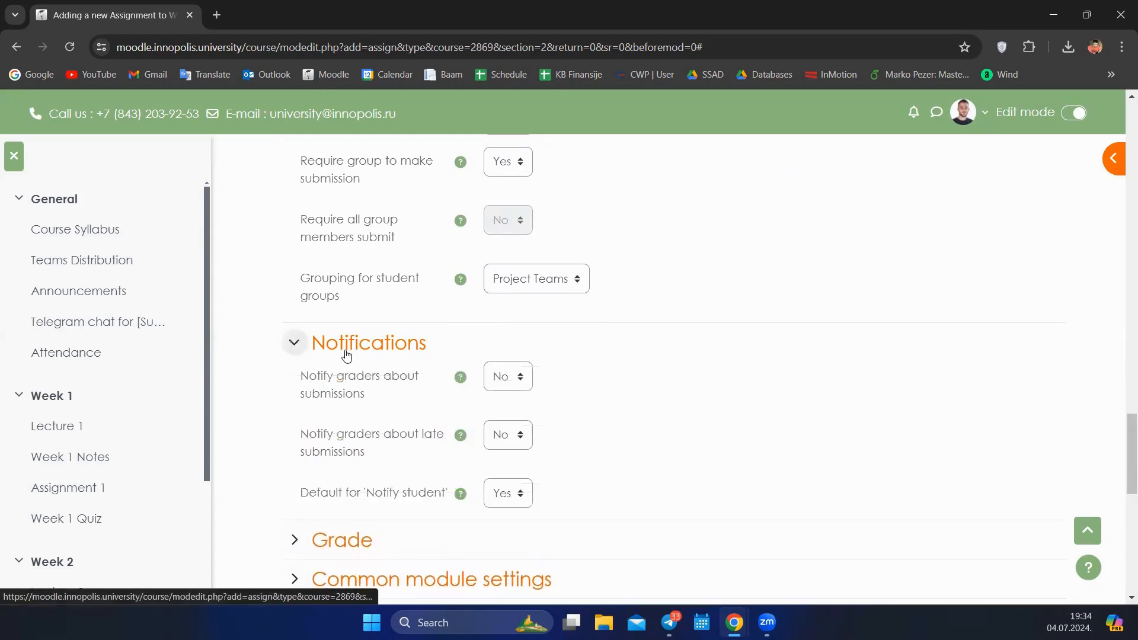
scroll(347, 353, down, 1)
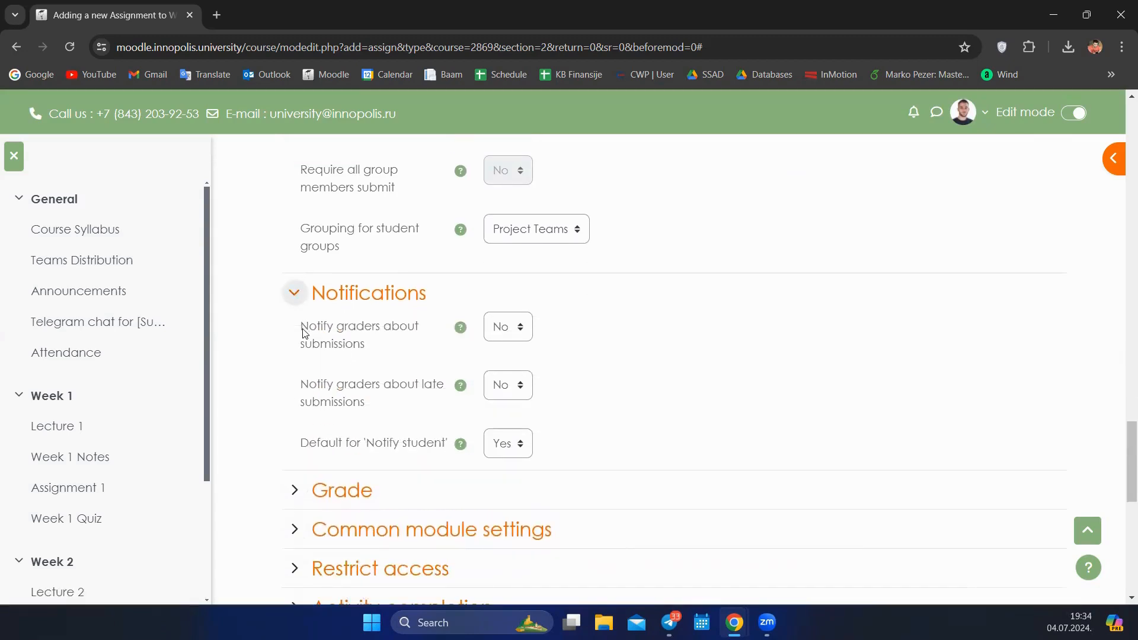
drag(375, 348, 300, 325)
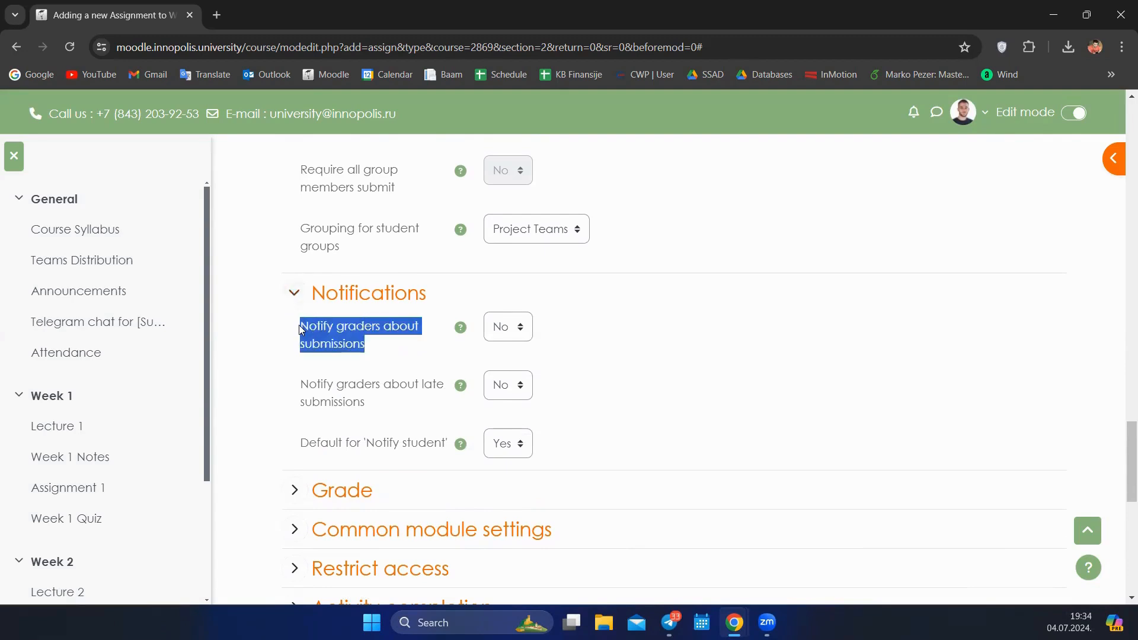
click(315, 365)
scroll(369, 354, down, 1)
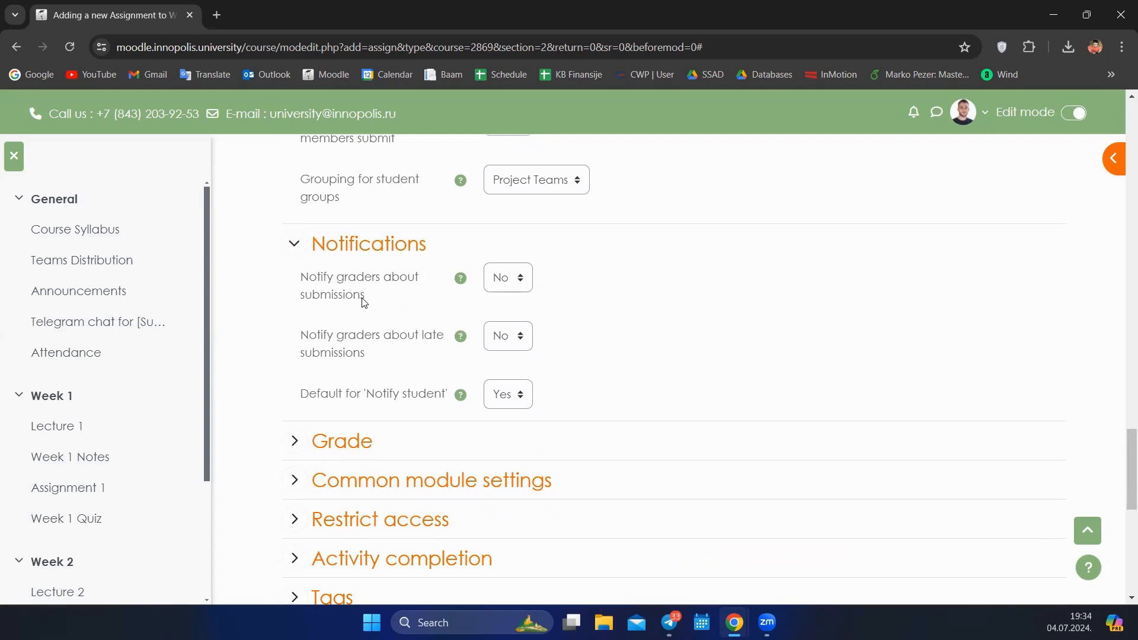
Examine the settings for notifying graders about late submissions and the default for notifying students.
scroll(382, 326, down, 2)
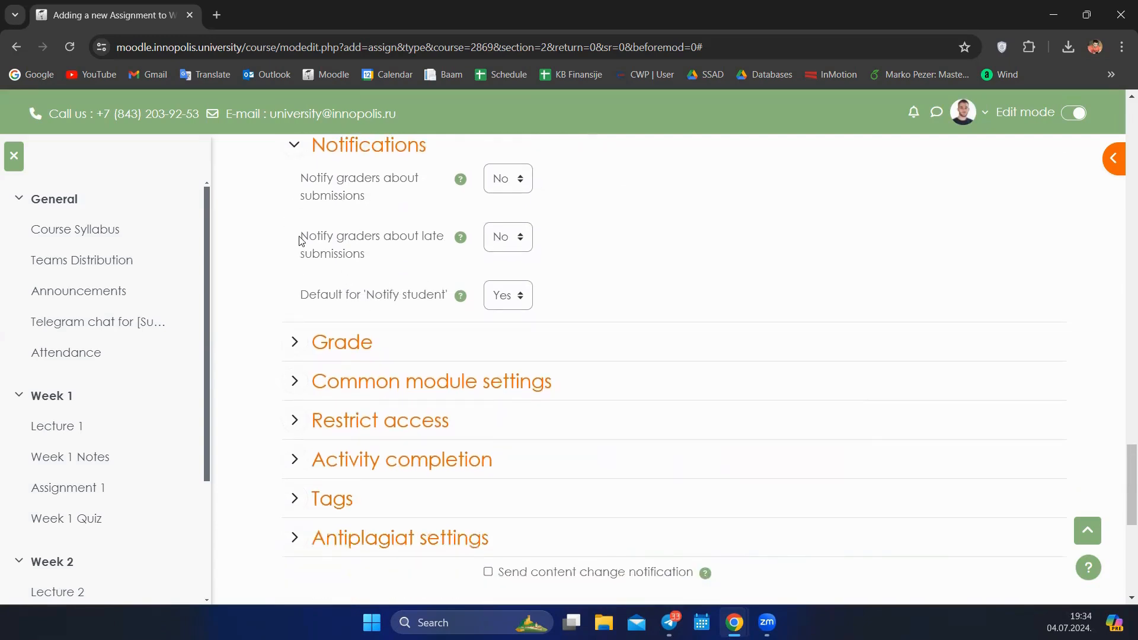
drag(301, 240, 371, 266)
click(381, 265)
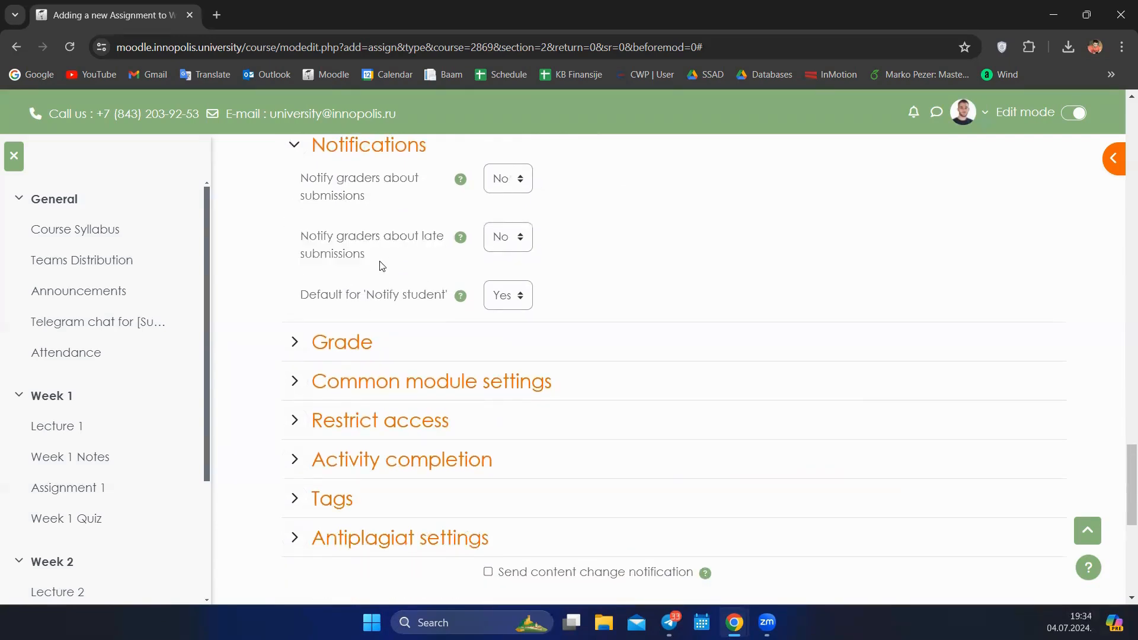
click(500, 240)
click(500, 240)
drag(368, 295, 446, 294)
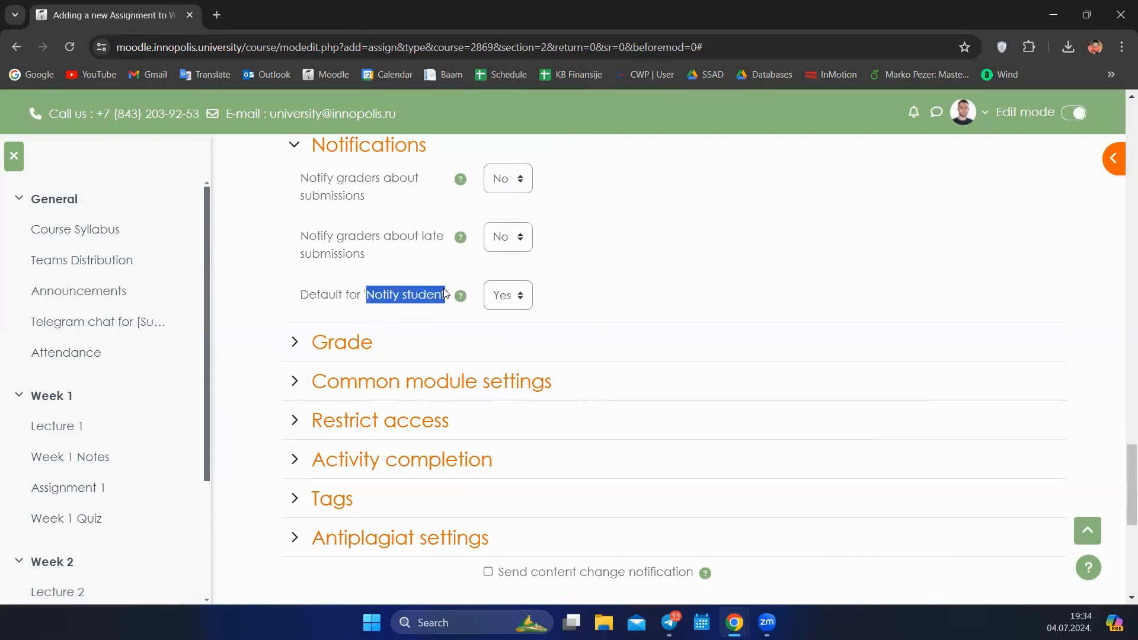
click(440, 314)
Expand the Grade section, keep the Point grade type, and set the maximum grade to 50.
scroll(368, 285, down, 2)
click(348, 243)
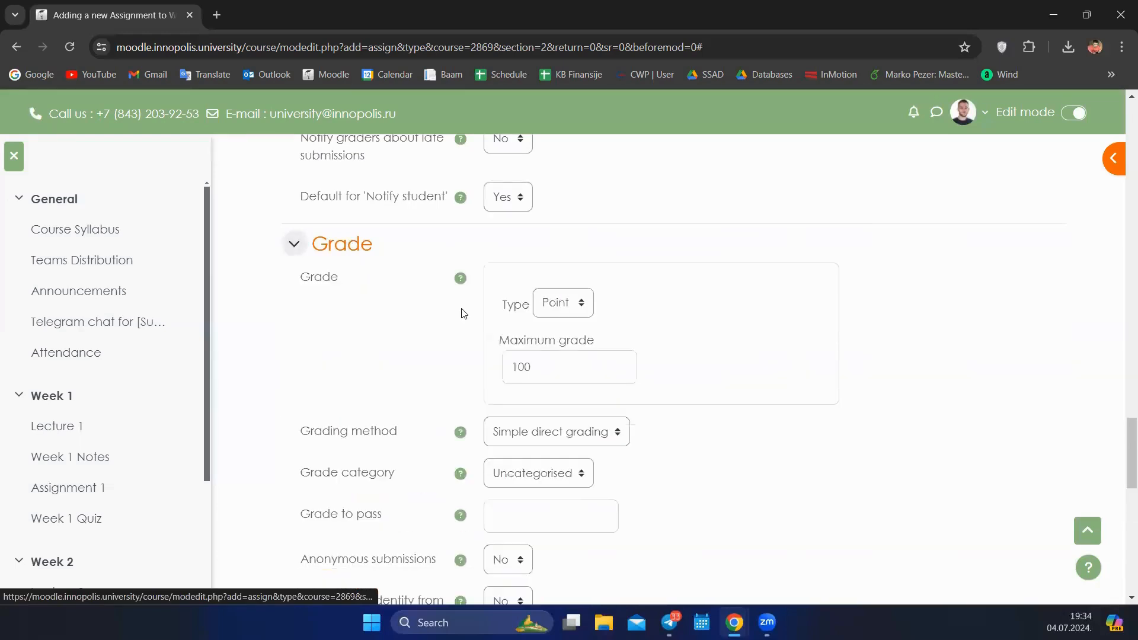
scroll(414, 386, down, 3)
scroll(414, 379, up, 2)
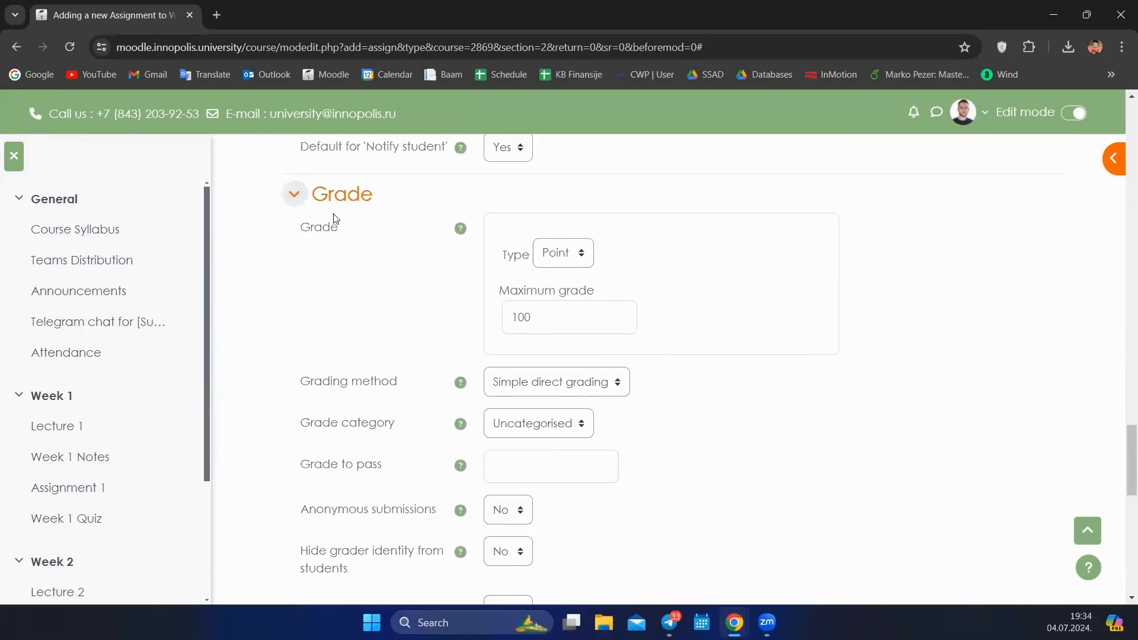
click(568, 259)
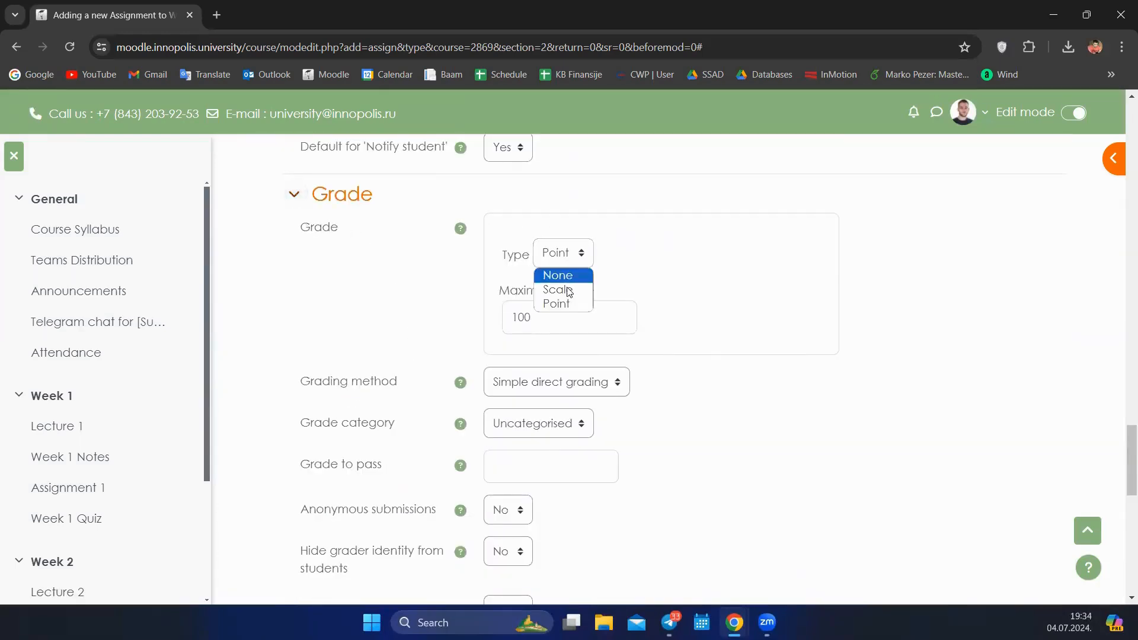
click(564, 257)
drag(539, 320, 485, 321)
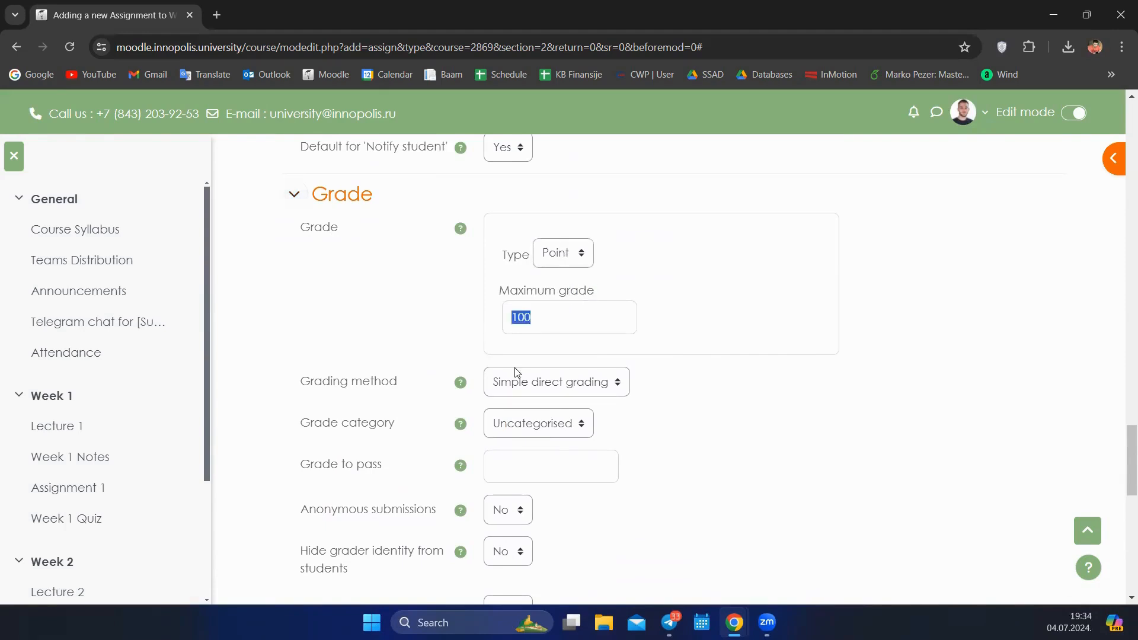
text(50)
Keep Simple direct grading as the grading method and set the grade category to Assignments.
scroll(502, 370, down, 3)
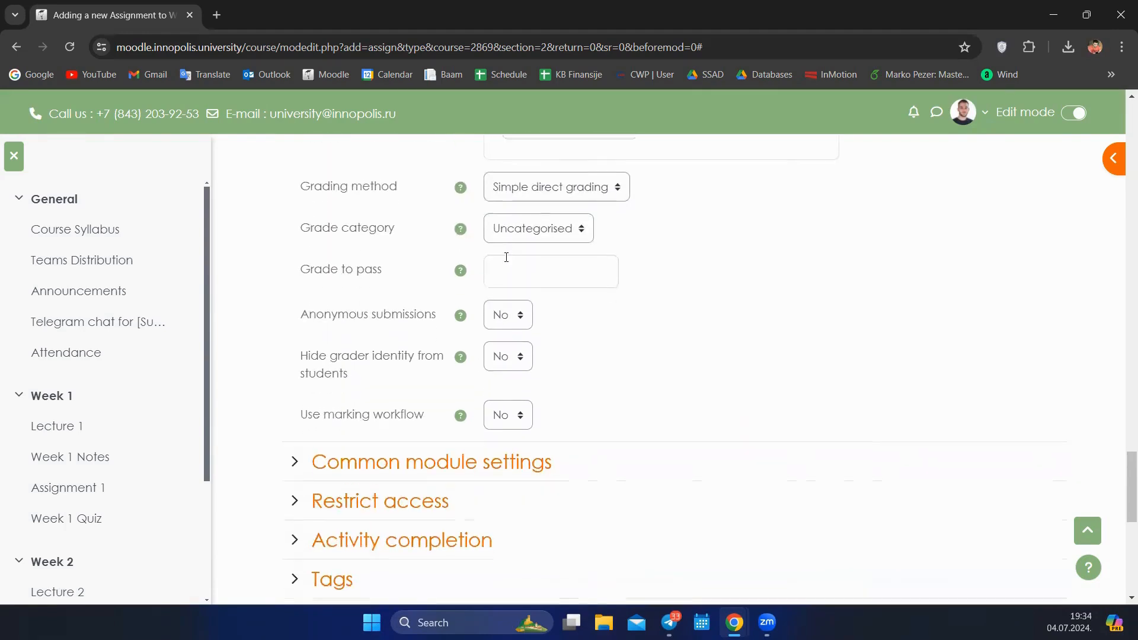
scroll(510, 254, up, 1)
scroll(511, 247, down, 1)
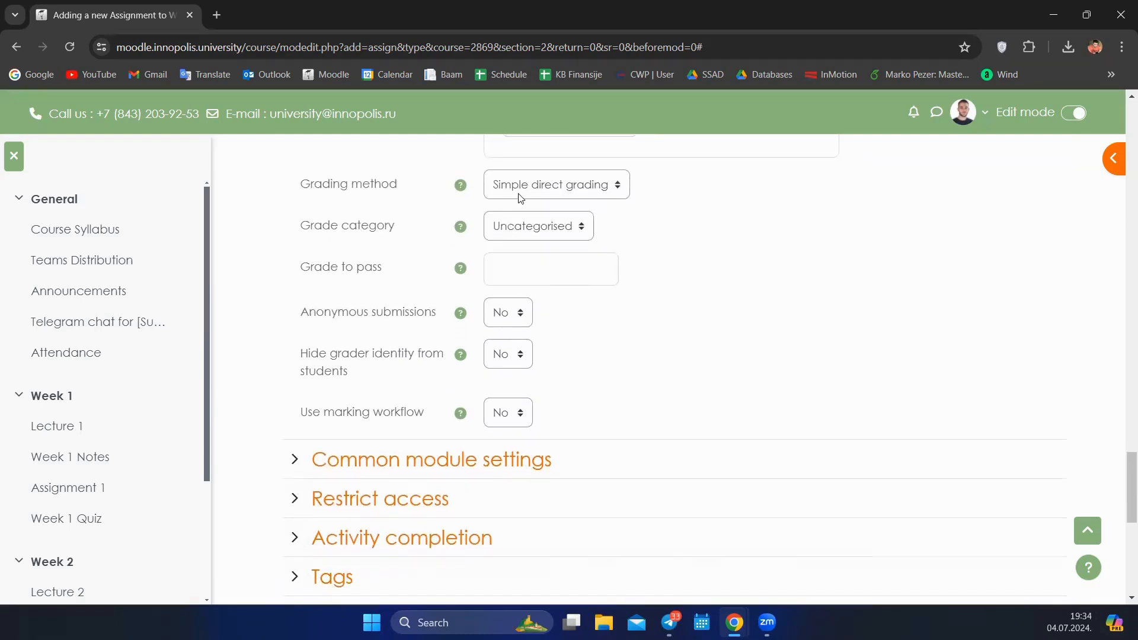
click(514, 191)
click(520, 206)
click(517, 231)
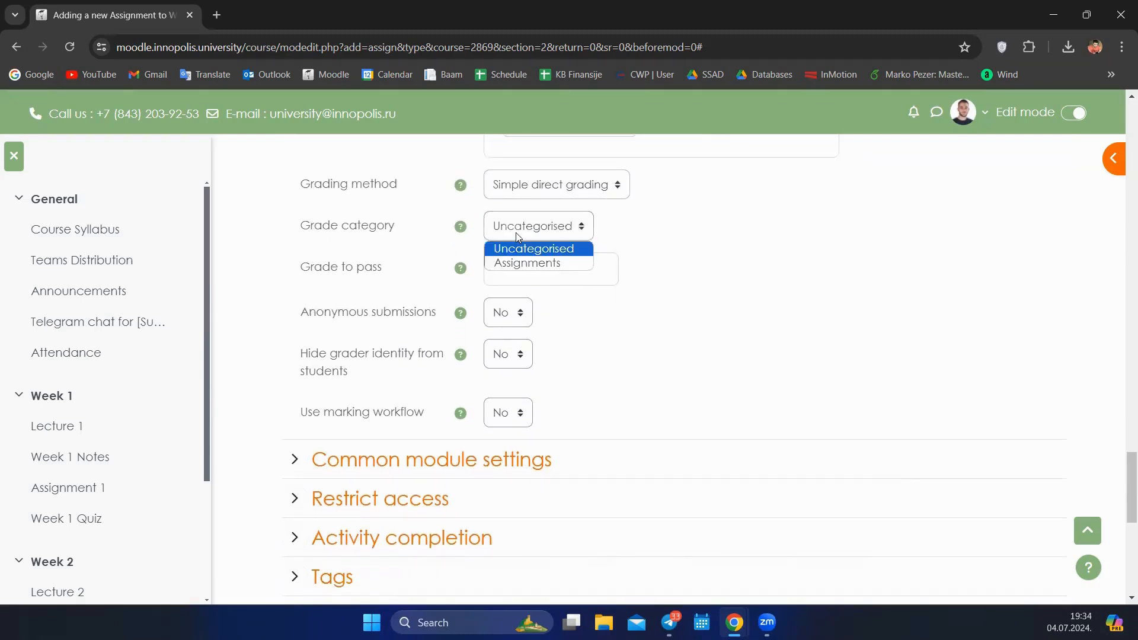
click(517, 263)
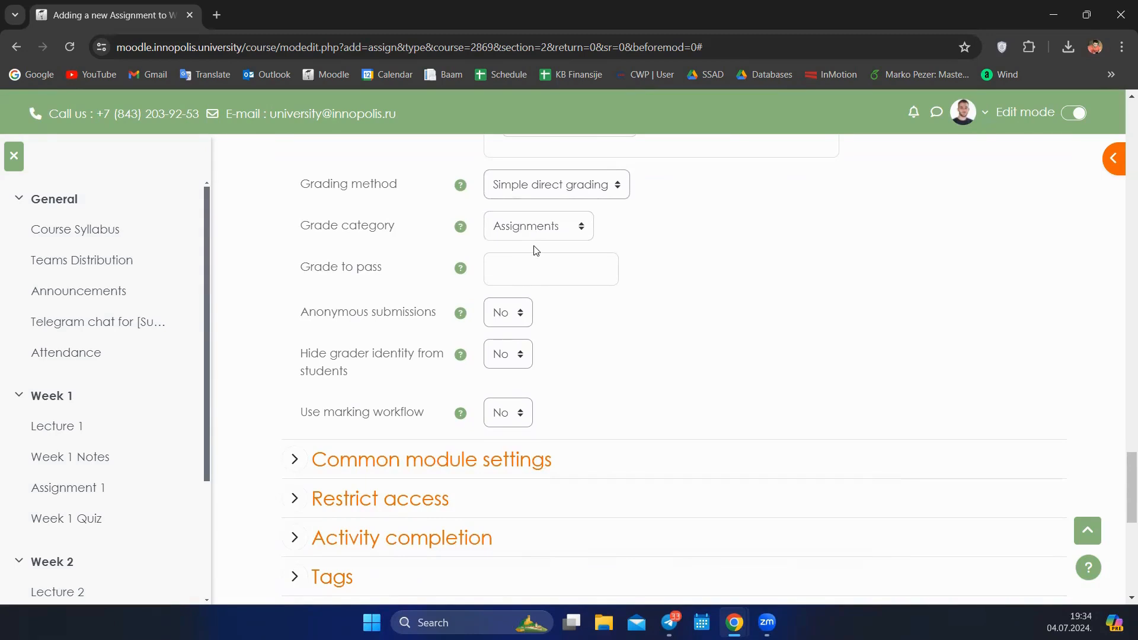
Examine the remaining grade settings, including grade to pass, anonymous submissions and hiding the grader identity from students.
scroll(536, 250, down, 1)
click(516, 229)
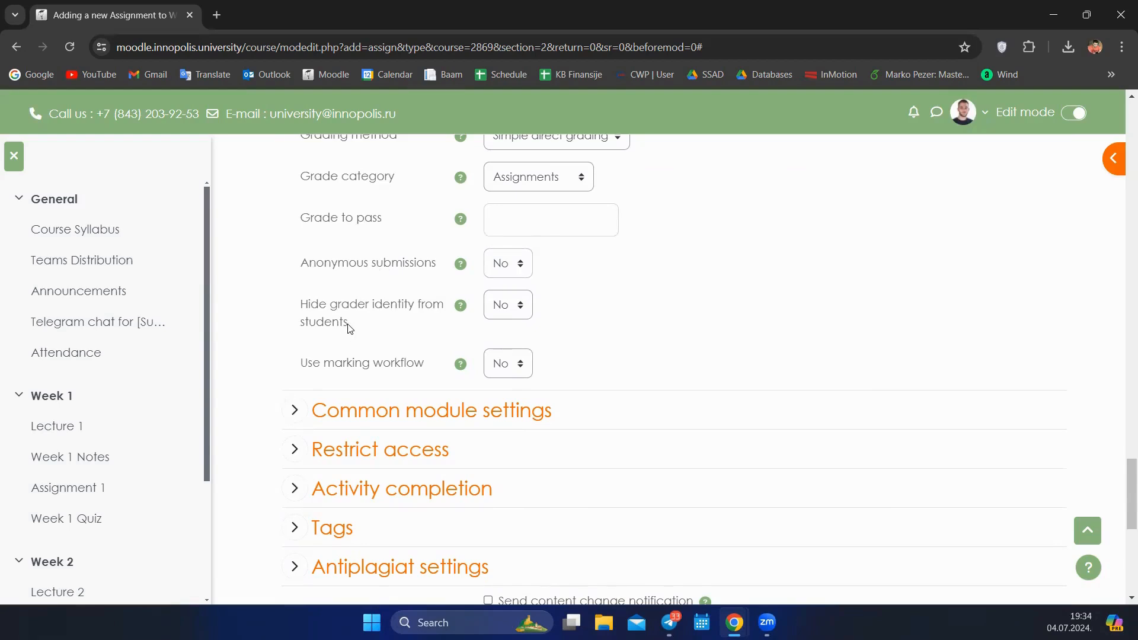
drag(349, 328, 296, 305)
drag(383, 322, 301, 307)
click(301, 307)
scroll(382, 331, down, 1)
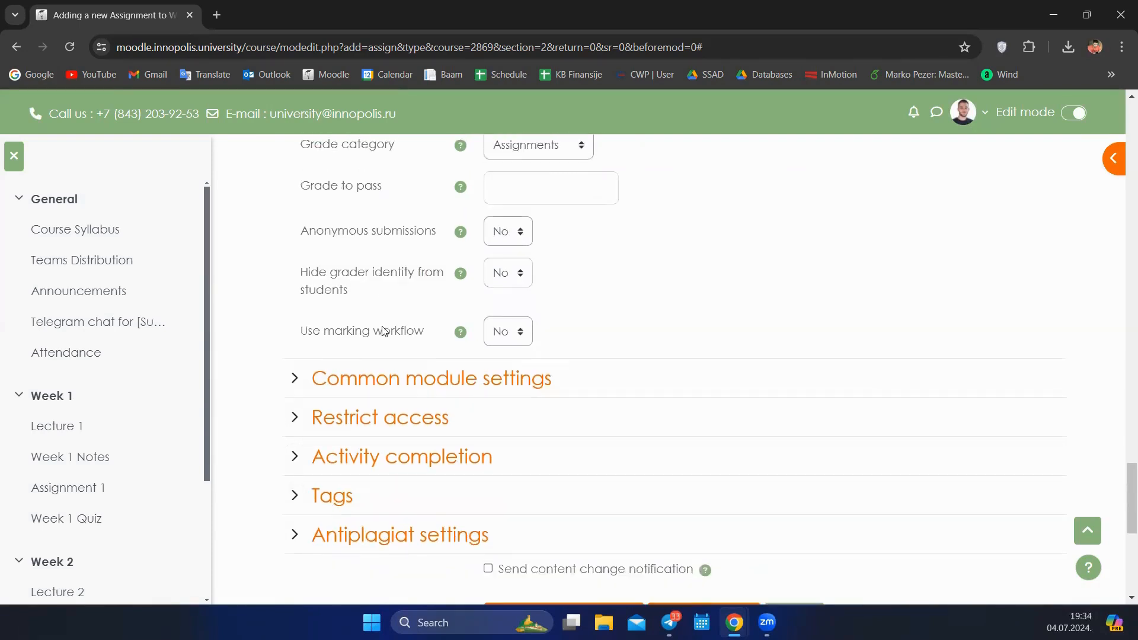
Expand the Common module settings section and set the assignment's availability to Hide on course page.
click(350, 363)
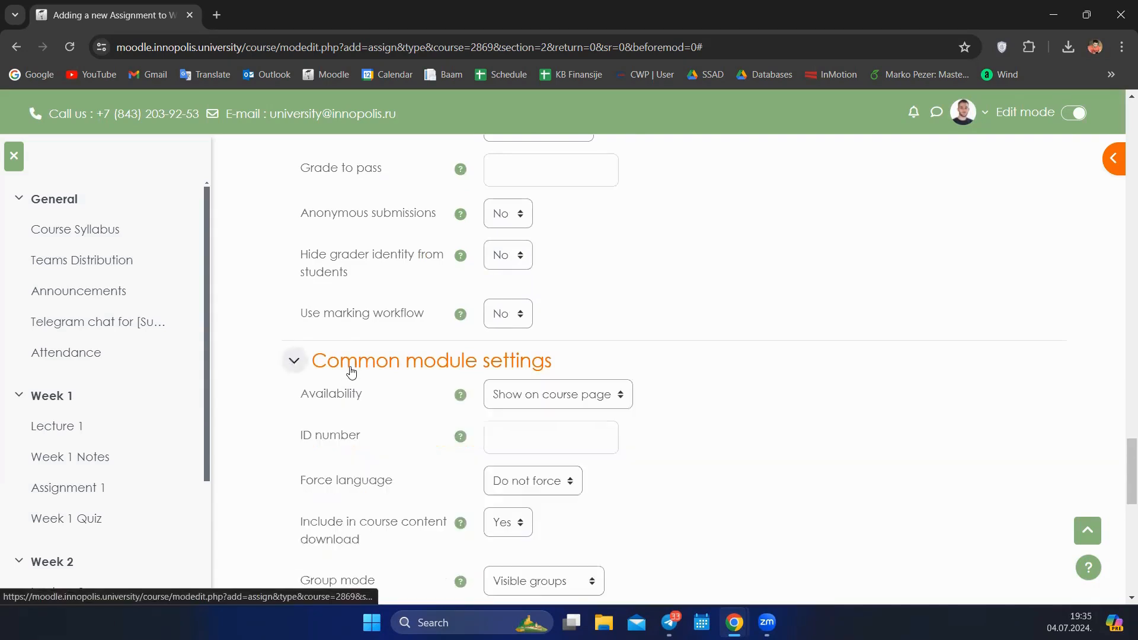
scroll(368, 350, down, 2)
click(535, 296)
click(534, 330)
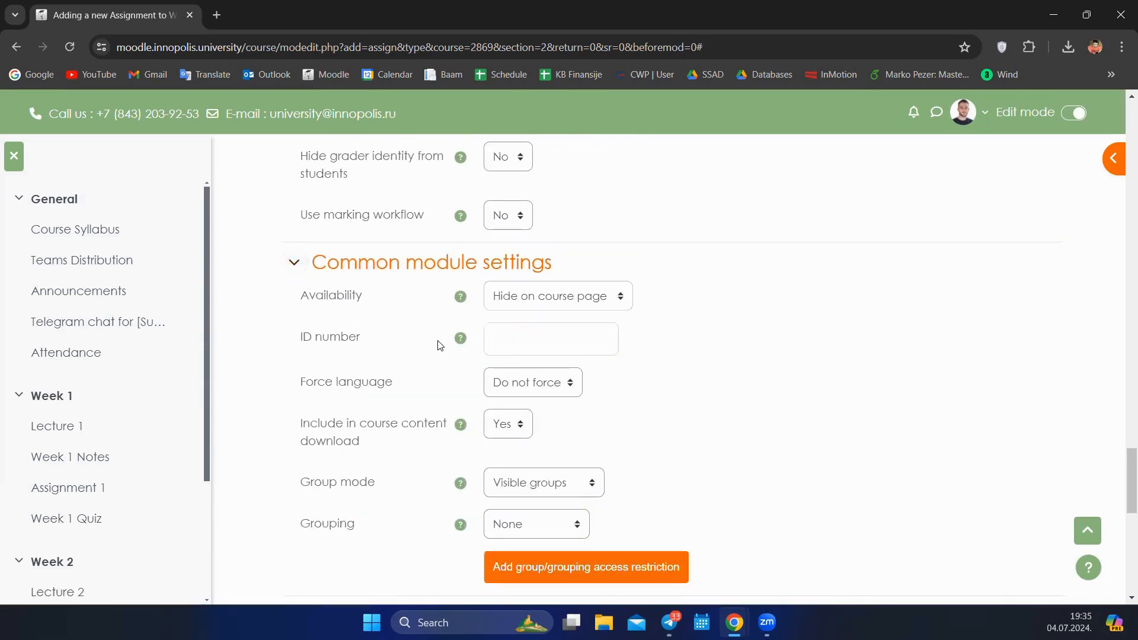
scroll(440, 345, down, 1)
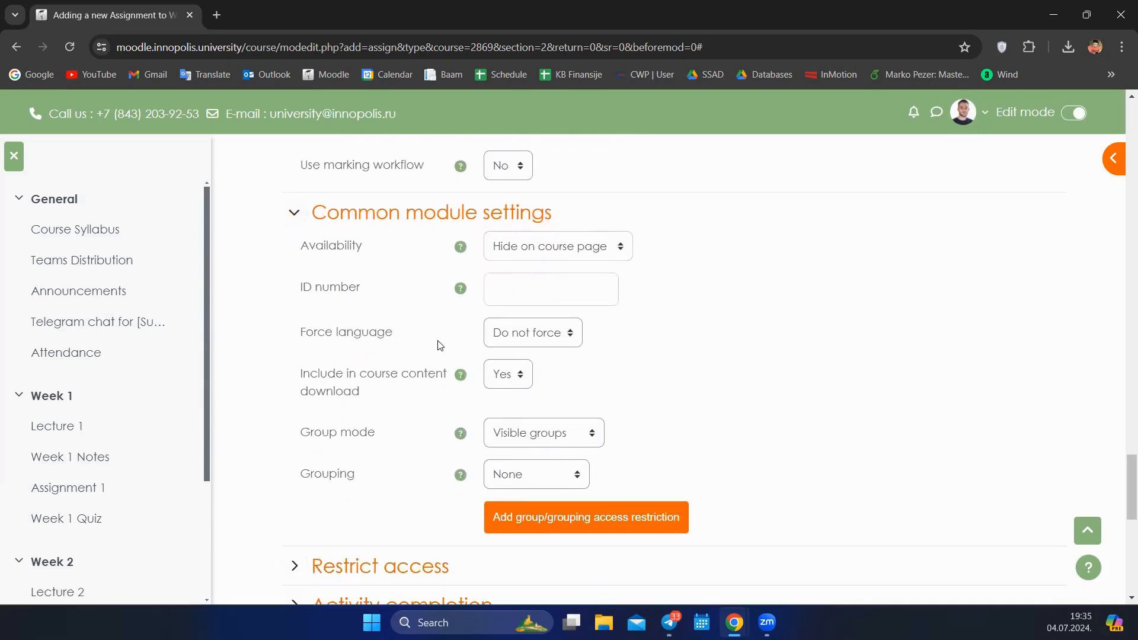
click(518, 259)
click(519, 264)
click(521, 254)
click(544, 282)
Expand the Restrict access, Activity completion and Tags sections and examine their settings.
scroll(574, 249, down, 5)
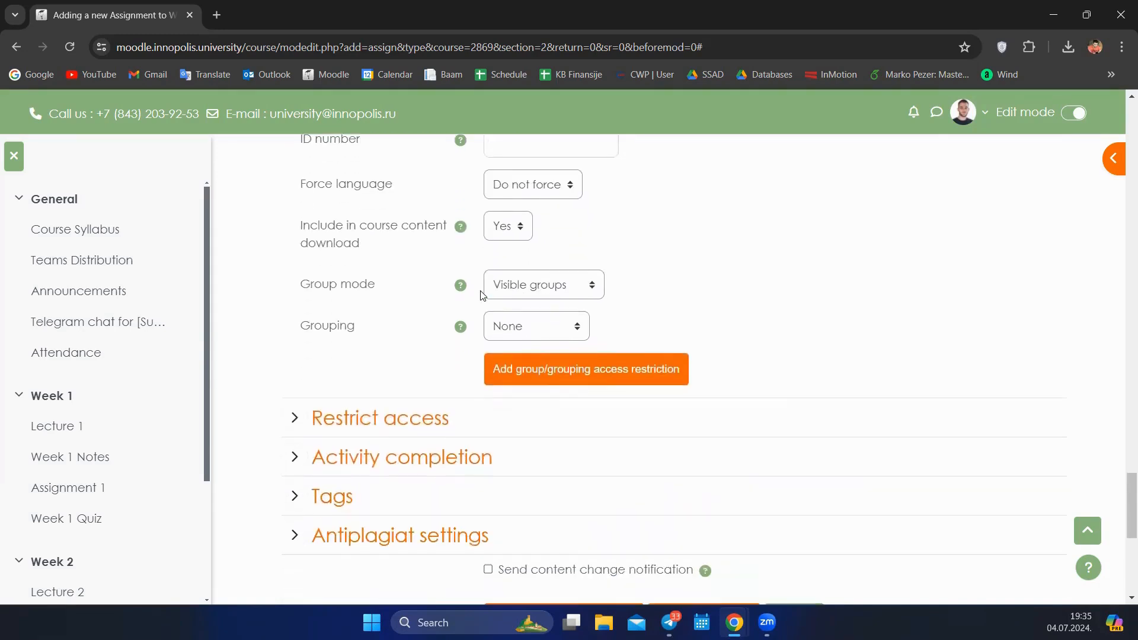
click(411, 326)
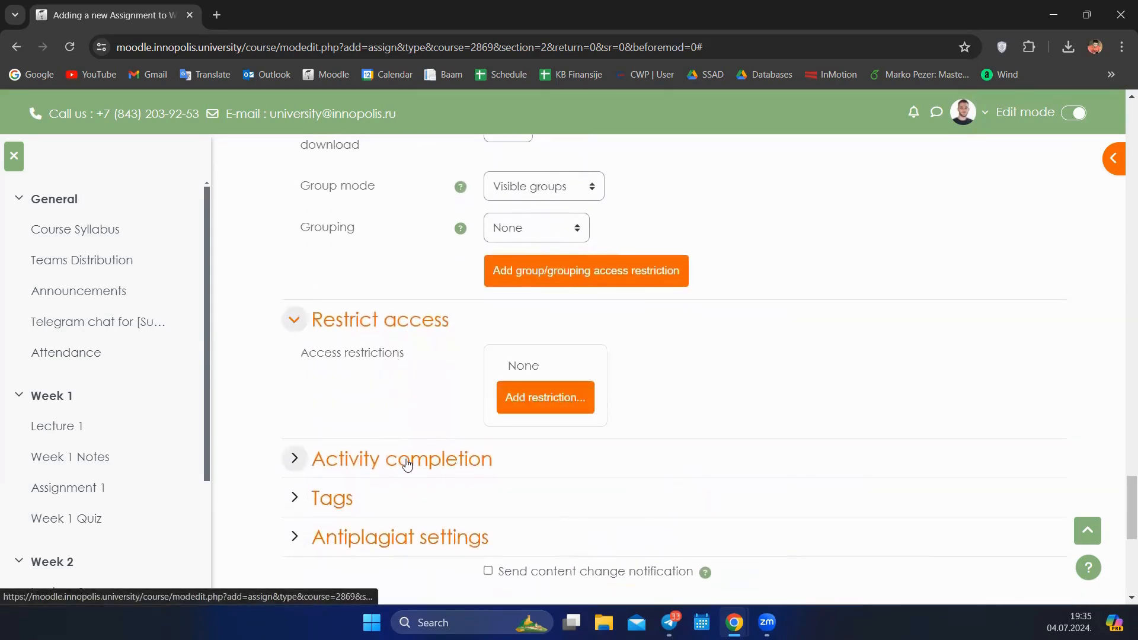
click(407, 464)
scroll(438, 386, down, 2)
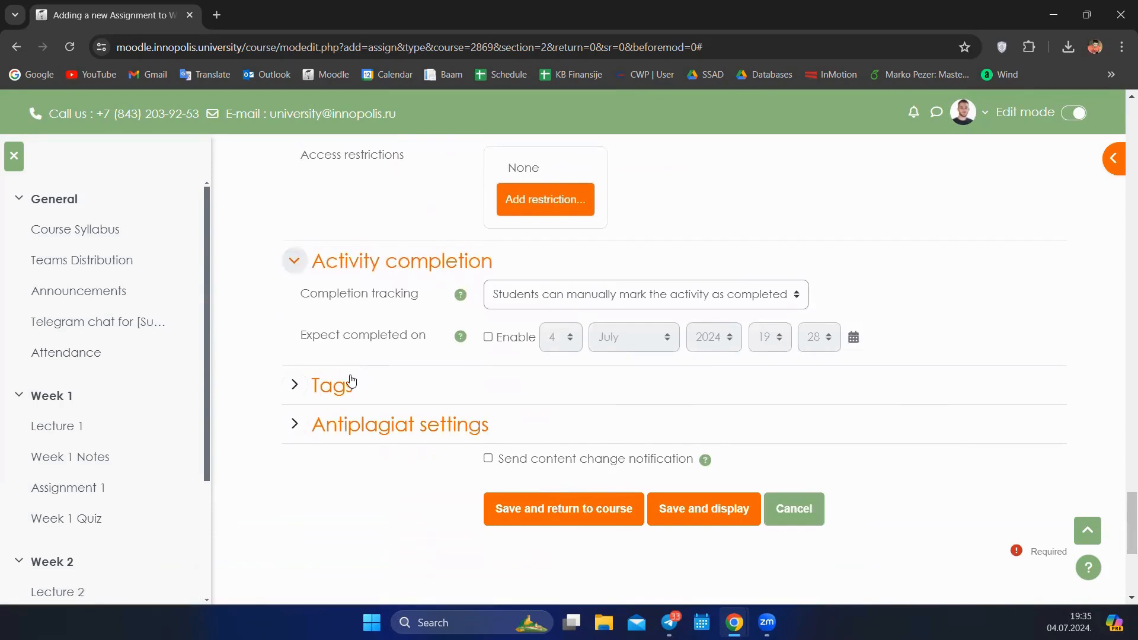
click(335, 385)
scroll(368, 368, down, 3)
Expand the Antiplagiat settings section and examine the check mode choices, keeping Checks disabled.
click(368, 356)
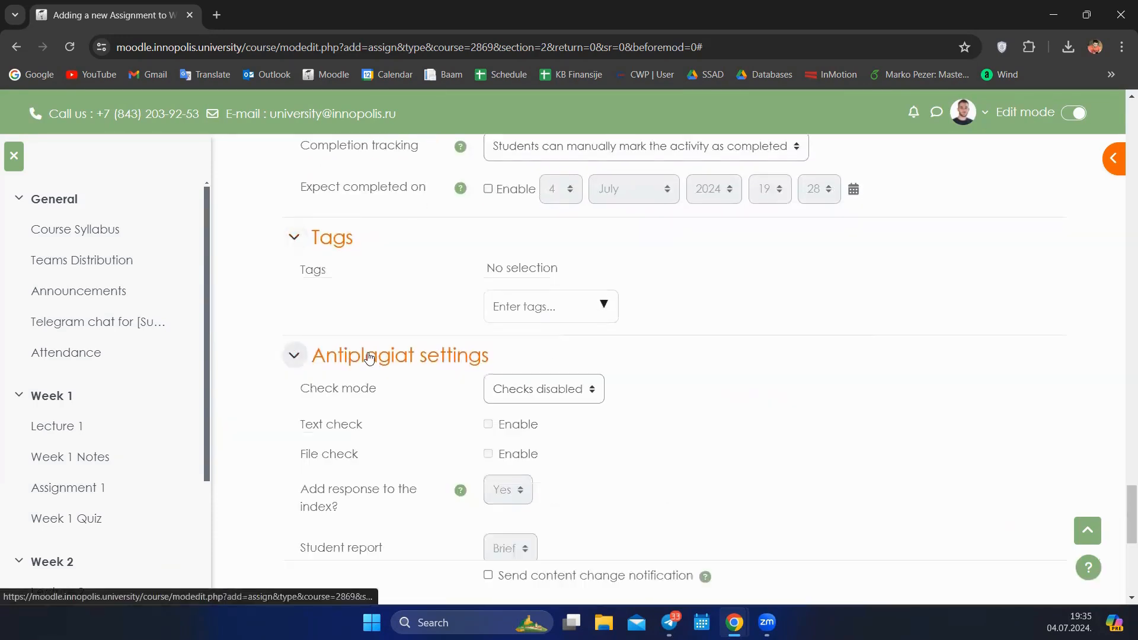
scroll(368, 356, down, 2)
scroll(412, 324, down, 2)
scroll(410, 315, up, 1)
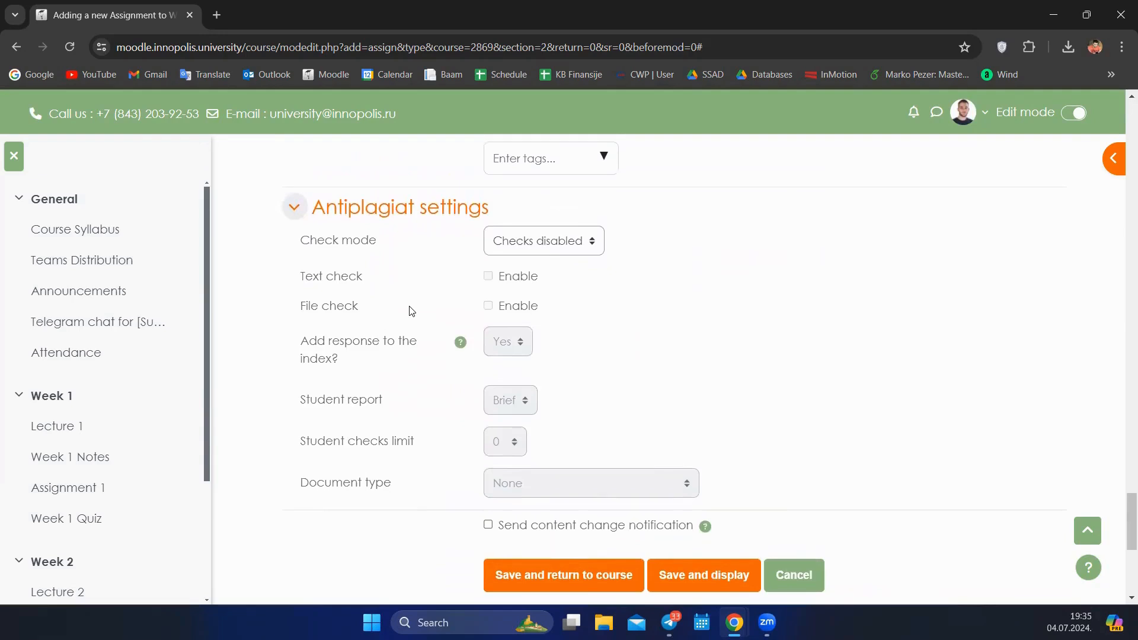
scroll(409, 307, down, 1)
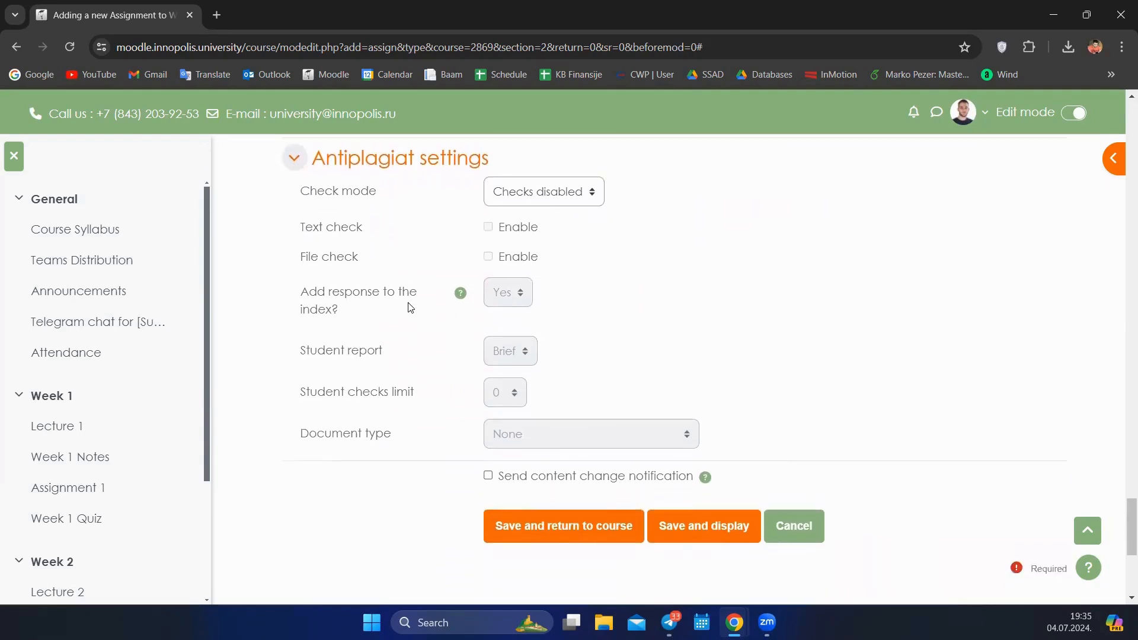
click(517, 199)
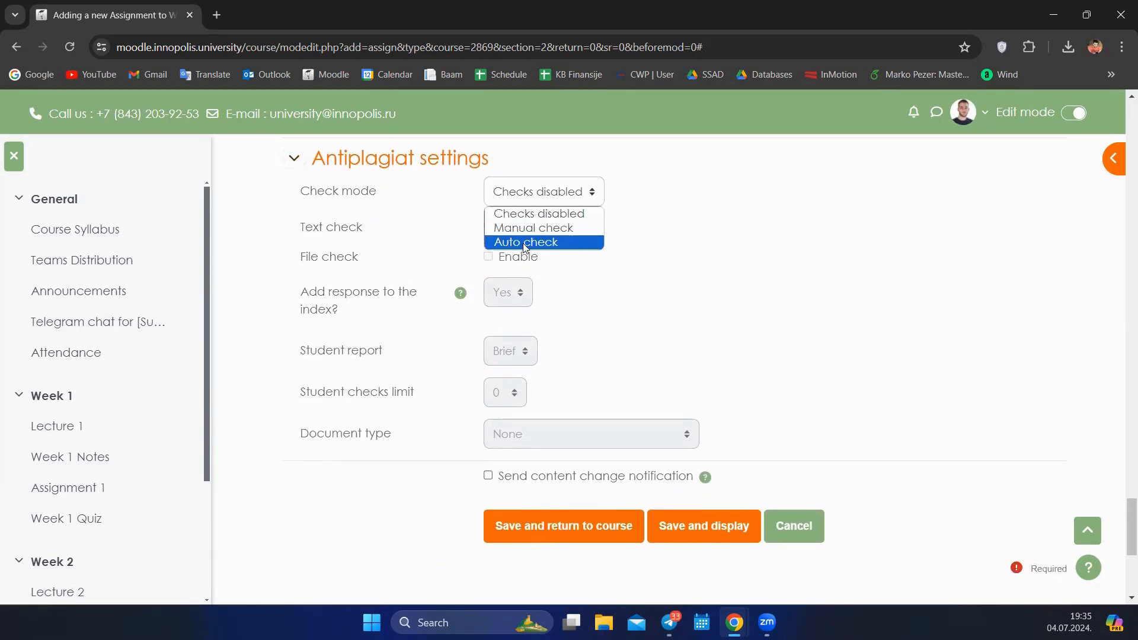
click(462, 231)
click(557, 191)
click(550, 188)
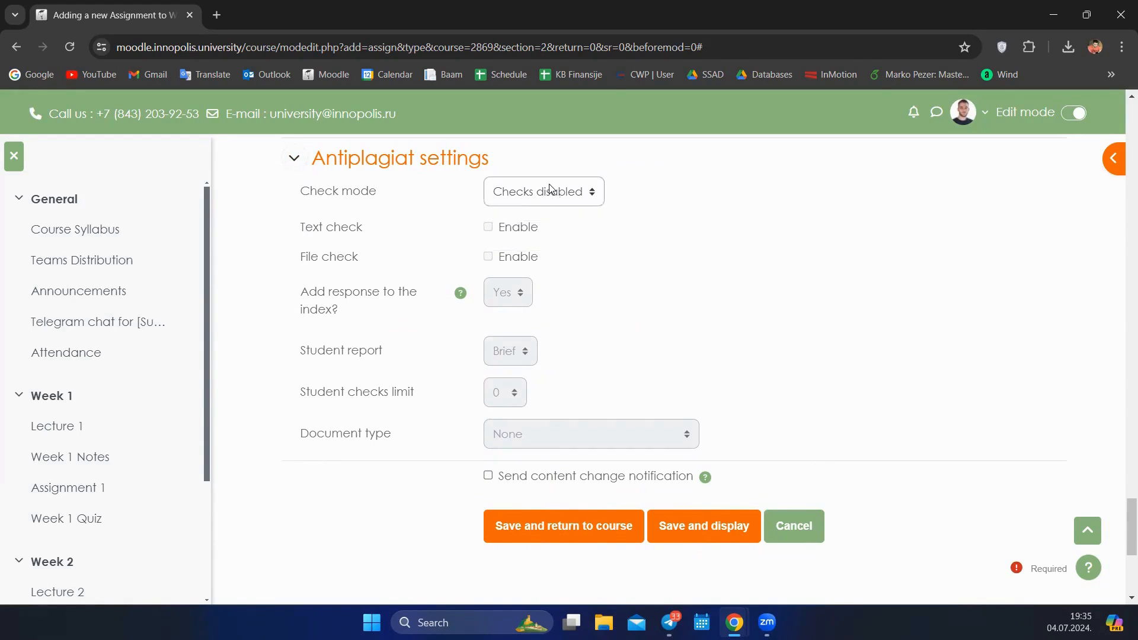
Review the form from the access restrictions and activity completion down to the Antiplagiat settings and save options.
scroll(633, 369, down, 3)
scroll(631, 348, up, 4)
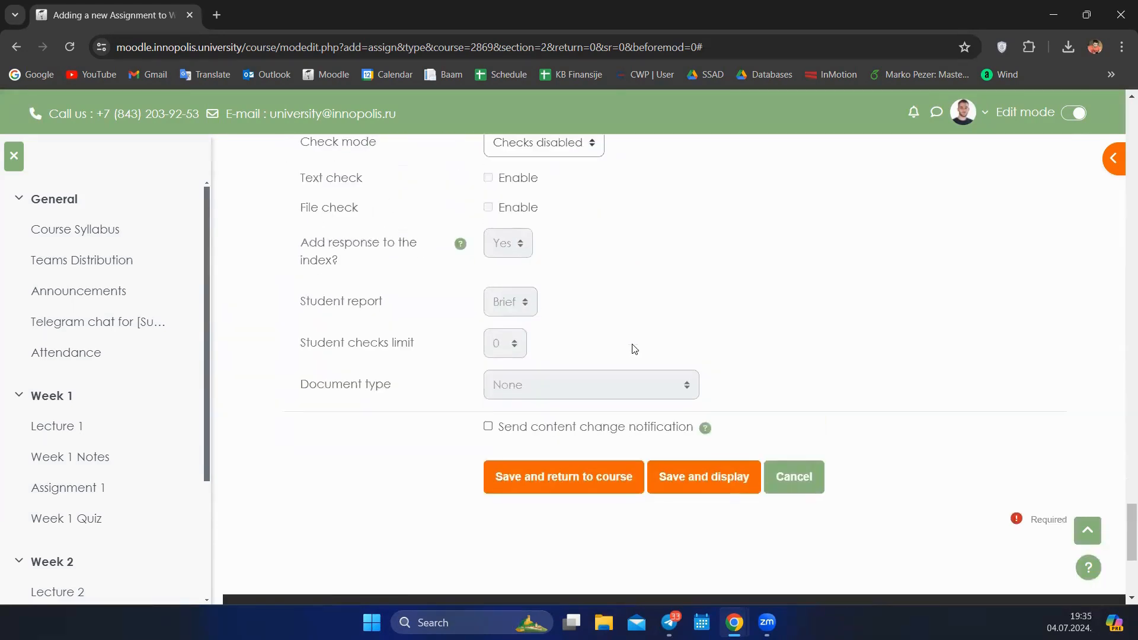
scroll(636, 349, down, 3)
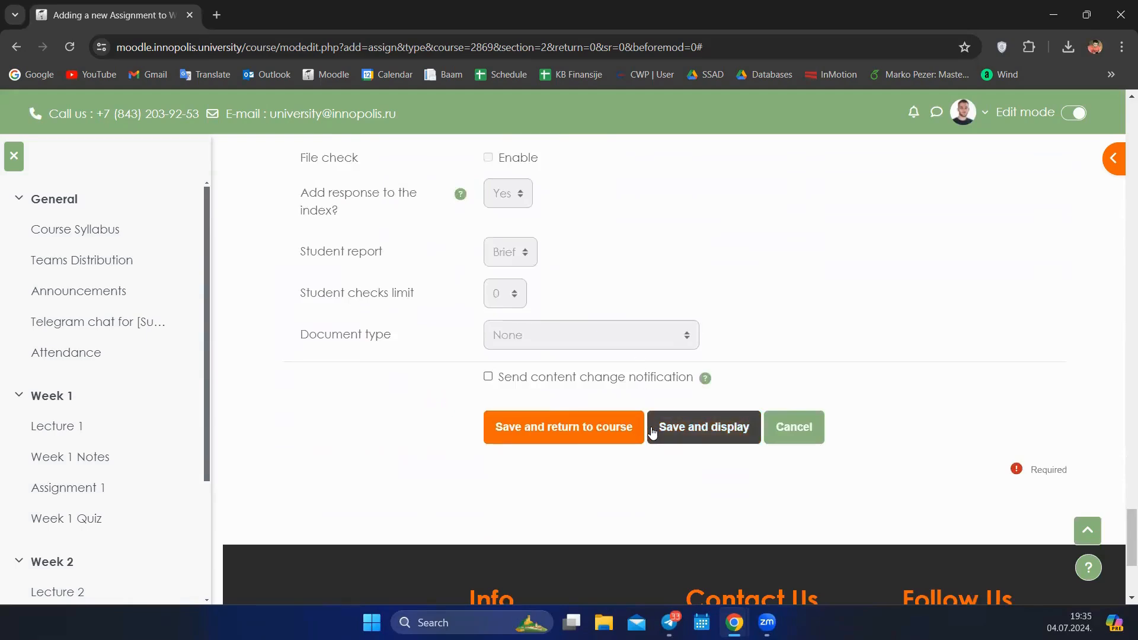
scroll(572, 336, up, 15)
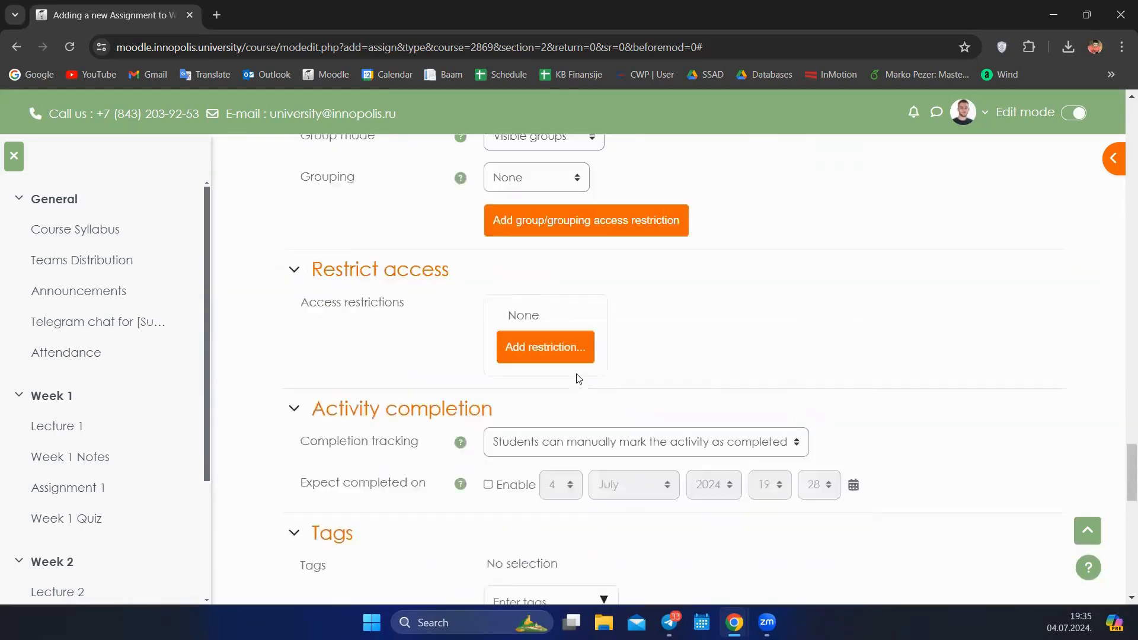
scroll(583, 372, down, 20)
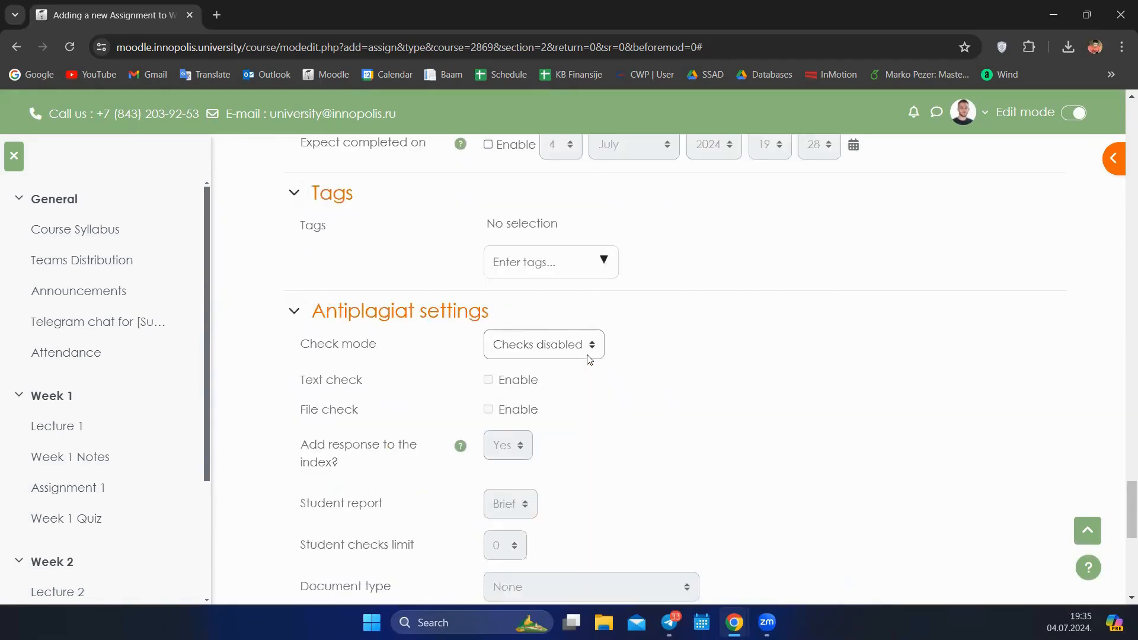
scroll(617, 332, down, 5)
scroll(691, 382, up, 3)
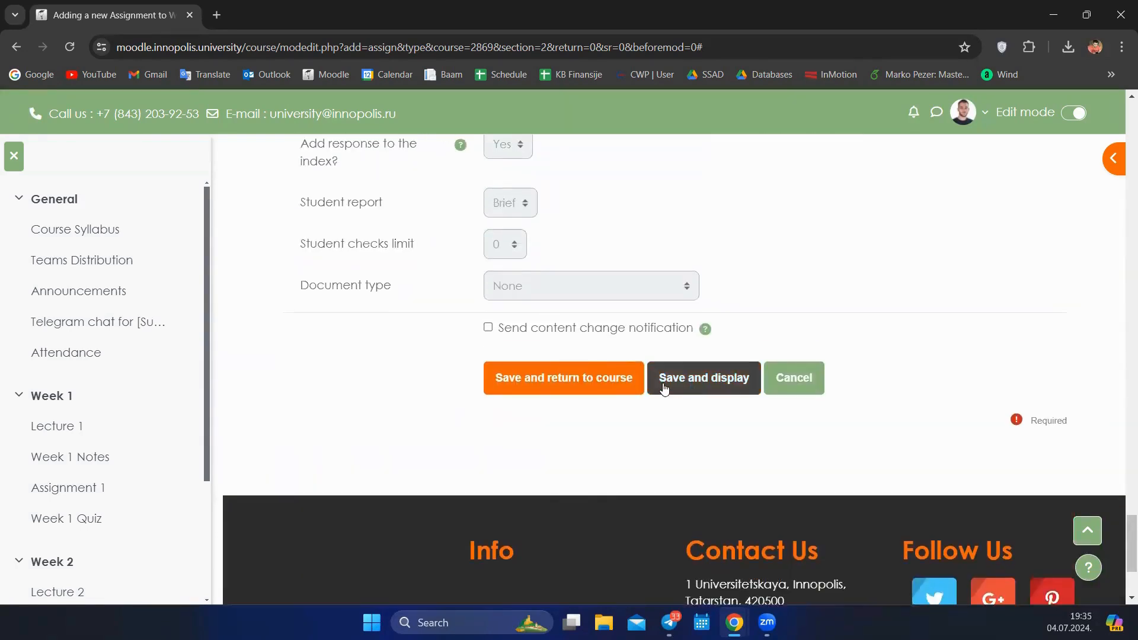
scroll(587, 419, down, 2)
scroll(714, 386, up, 4)
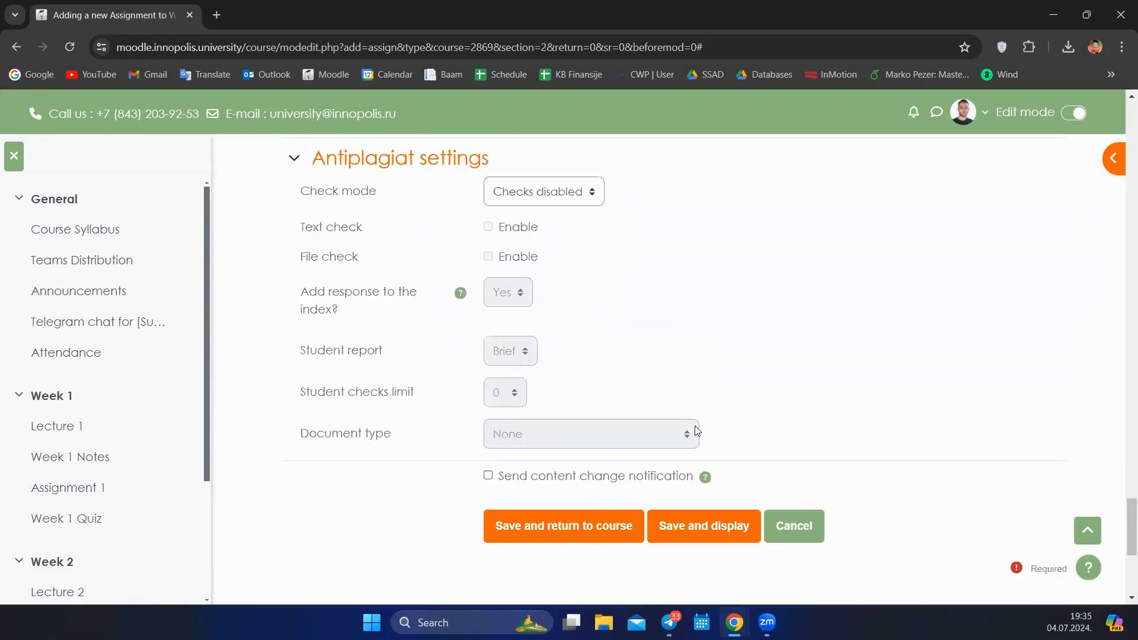